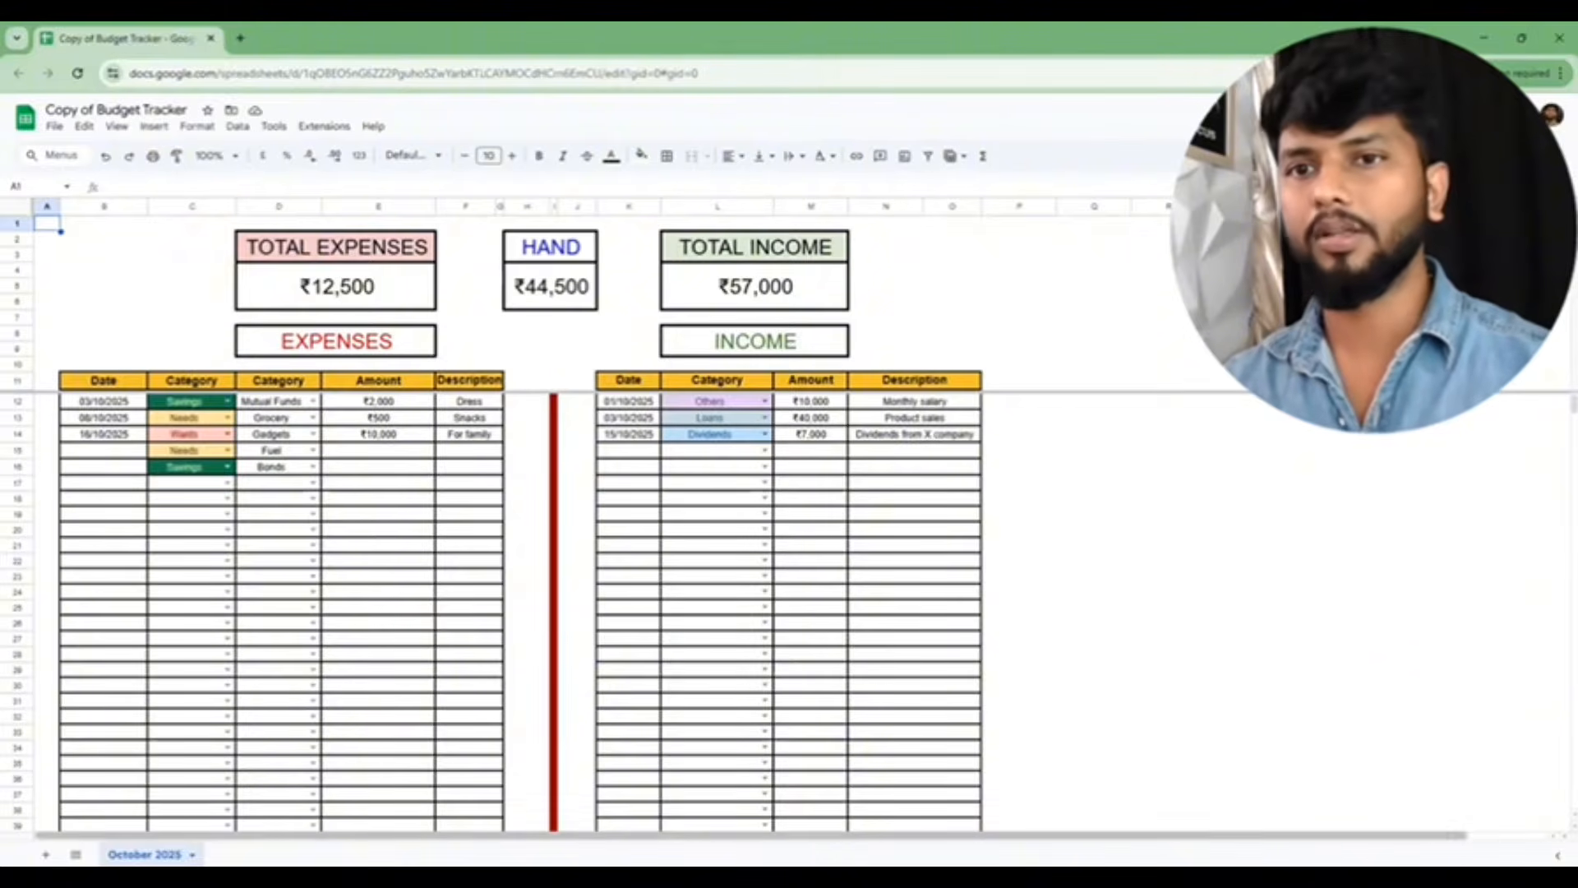
Step: Unhide Sheet2 to view its category lists, and hide the sheet again
left_click(74, 854)
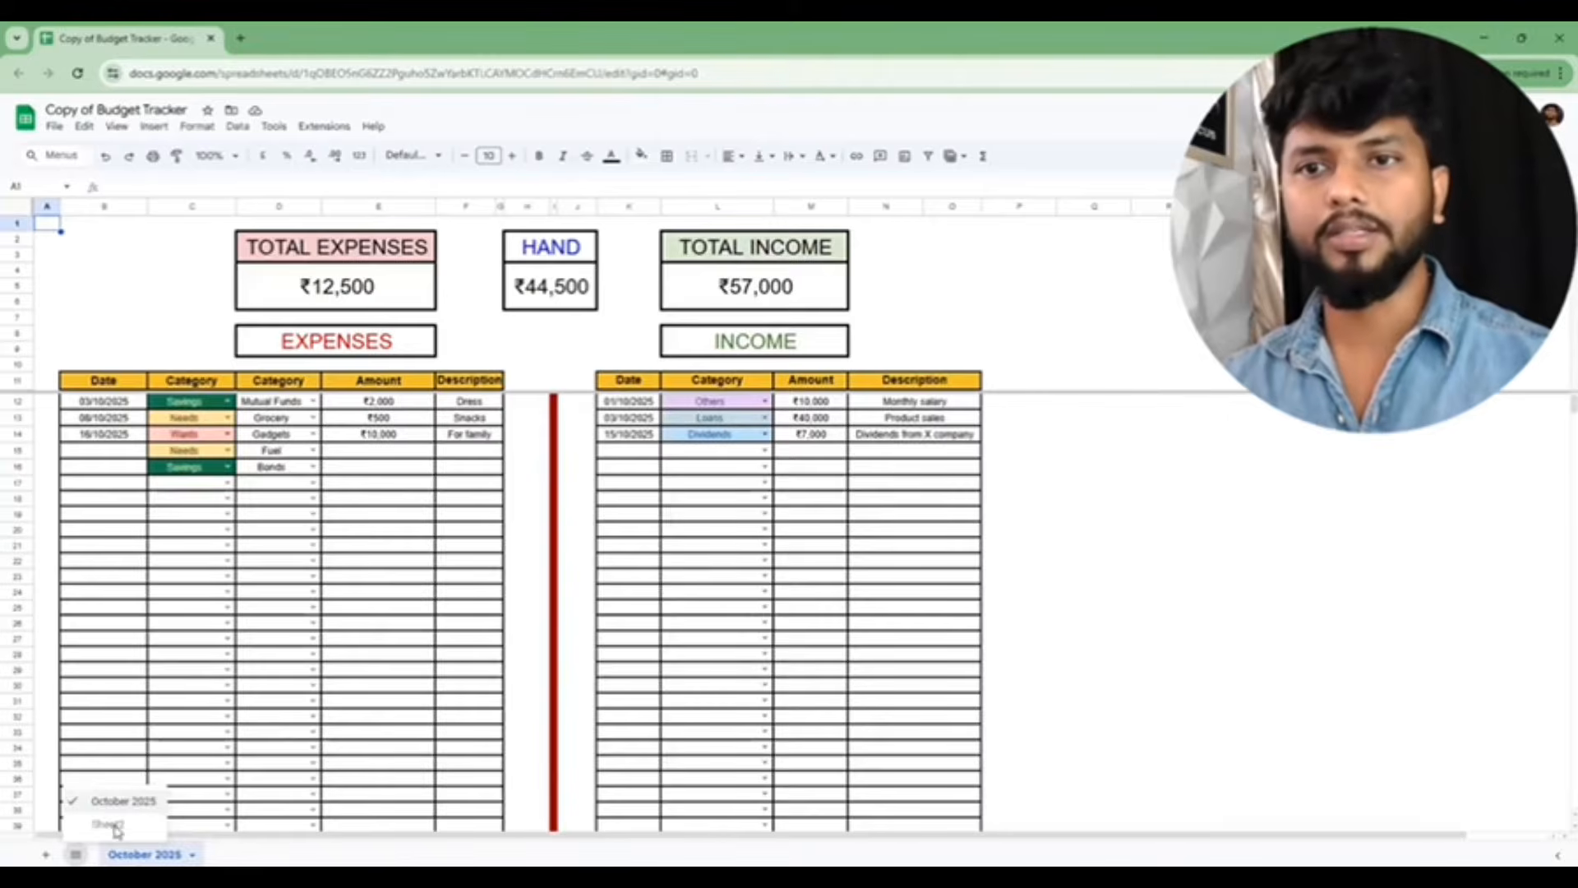
left_click(108, 824)
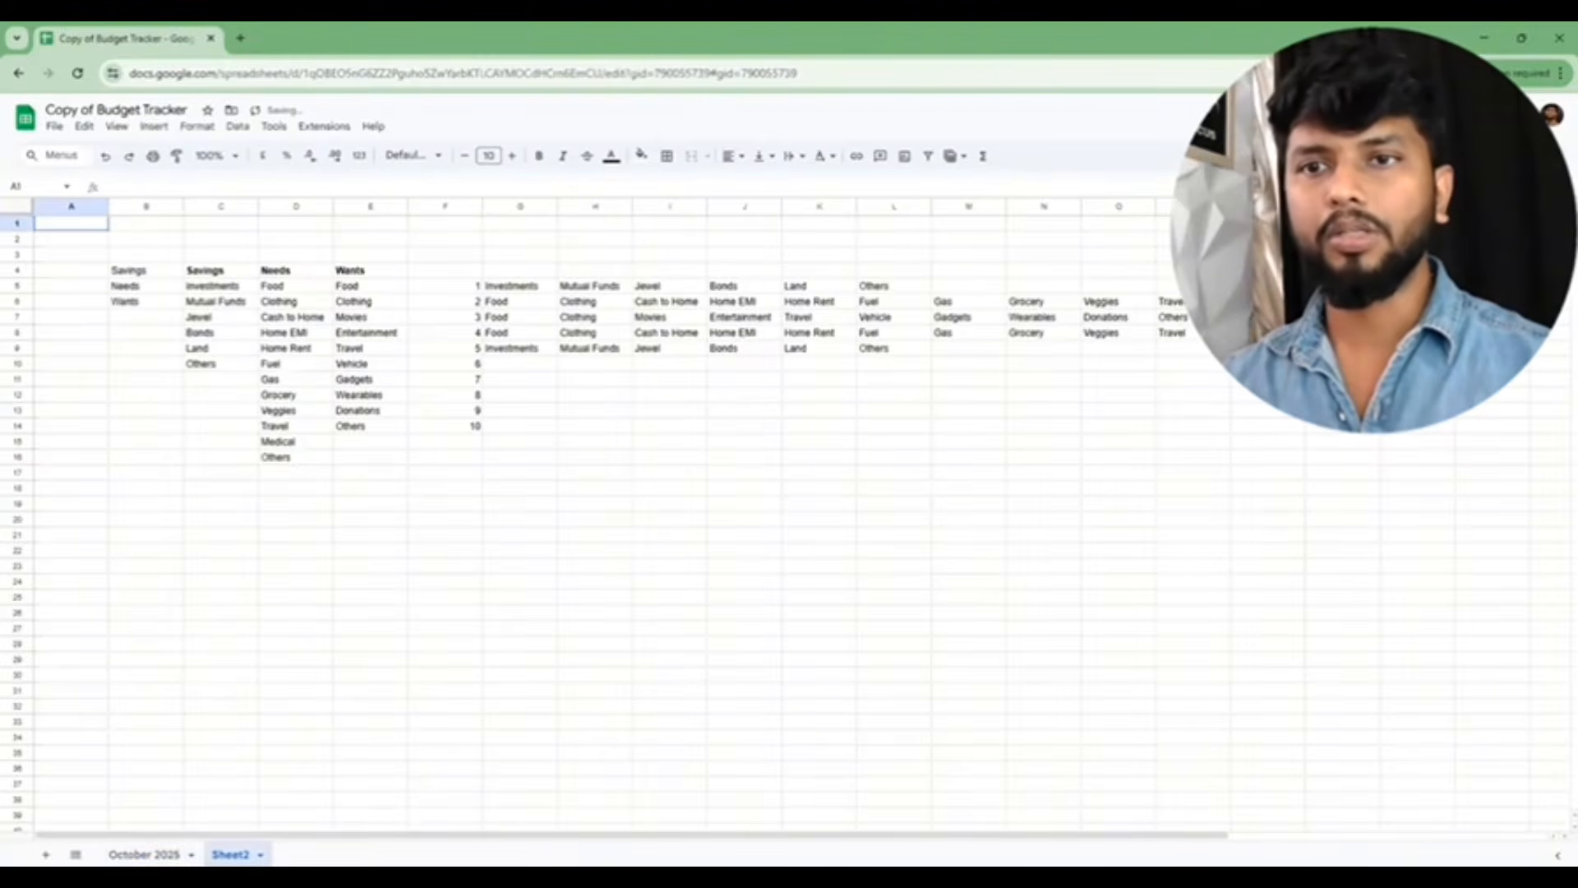
right_click(236, 851)
left_click(247, 744)
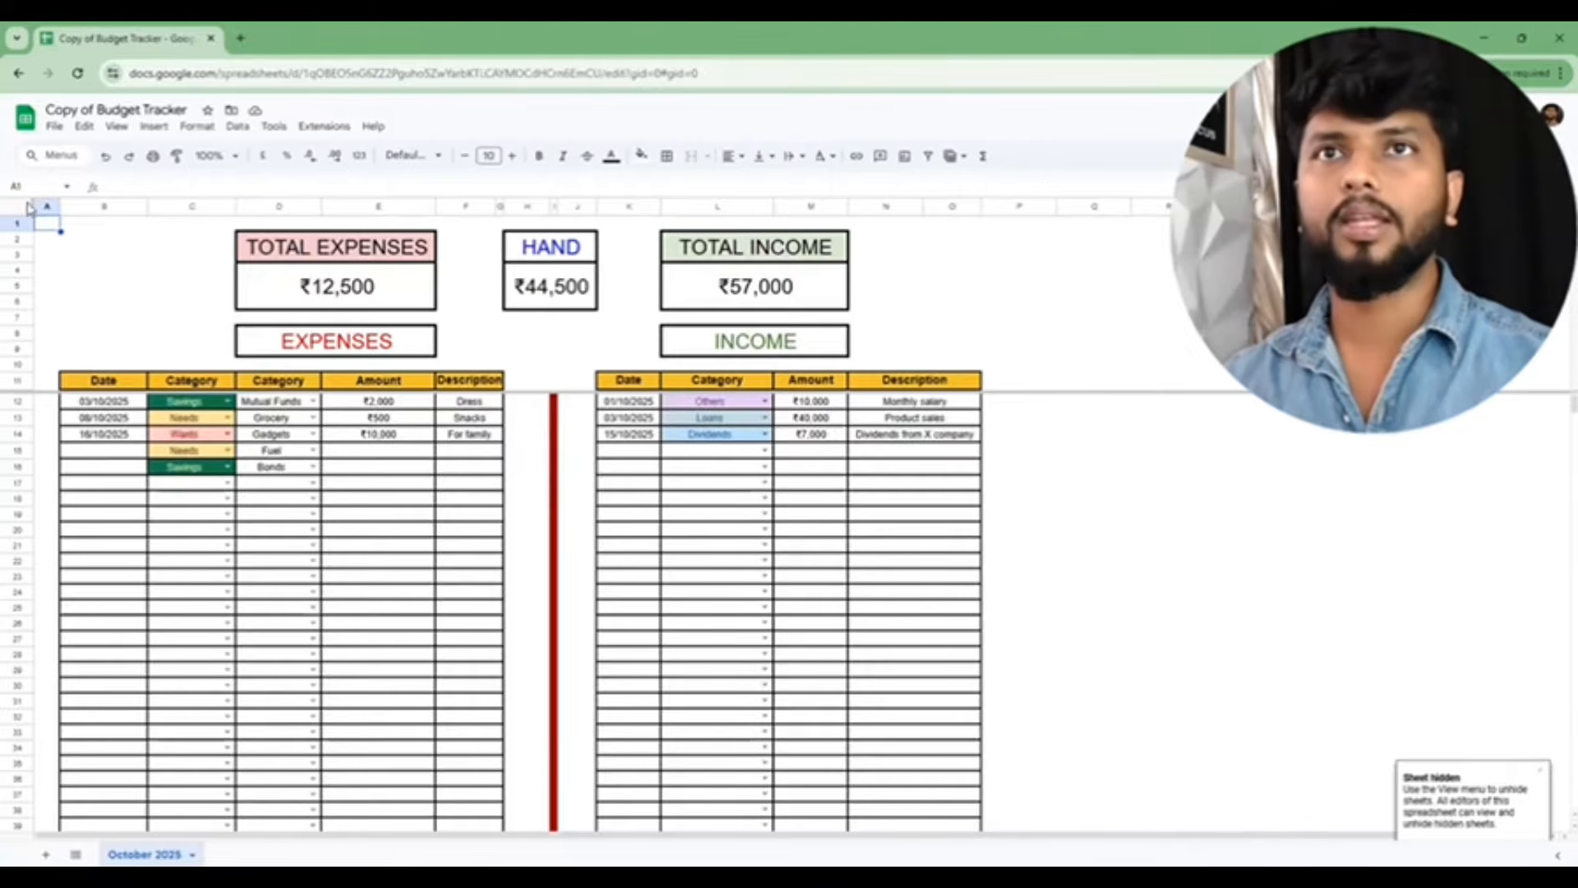
Step: Narrow the tracker's columns and clear the sample expense and income entries in A12:O21
left_click_drag(57, 207, 167, 206)
left_click(1006, 456)
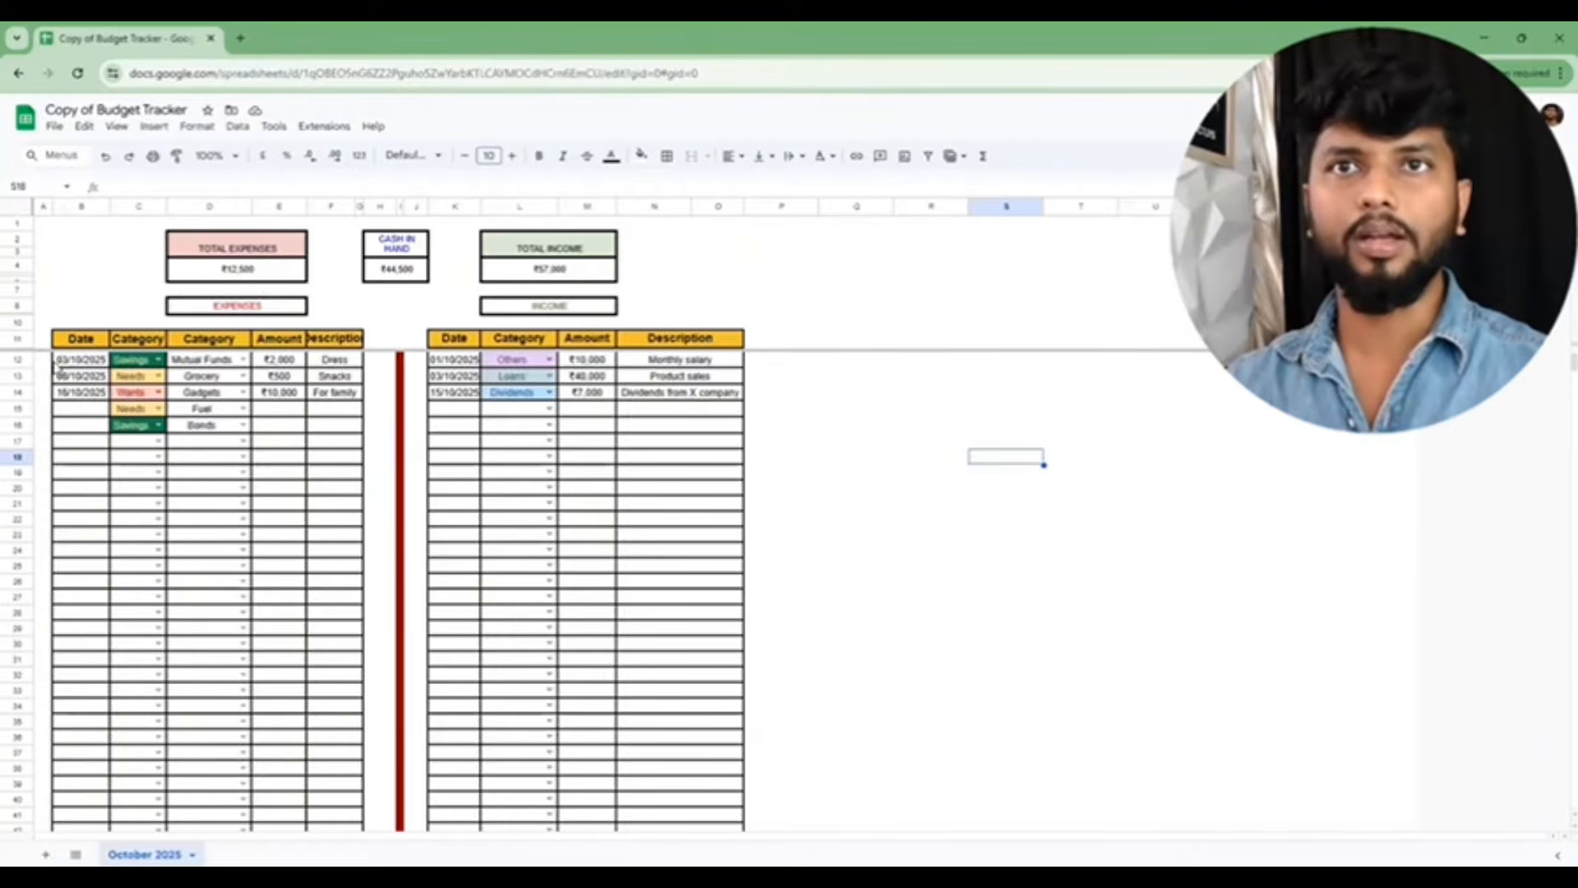
left_click_drag(47, 361, 724, 503)
key("Delete")
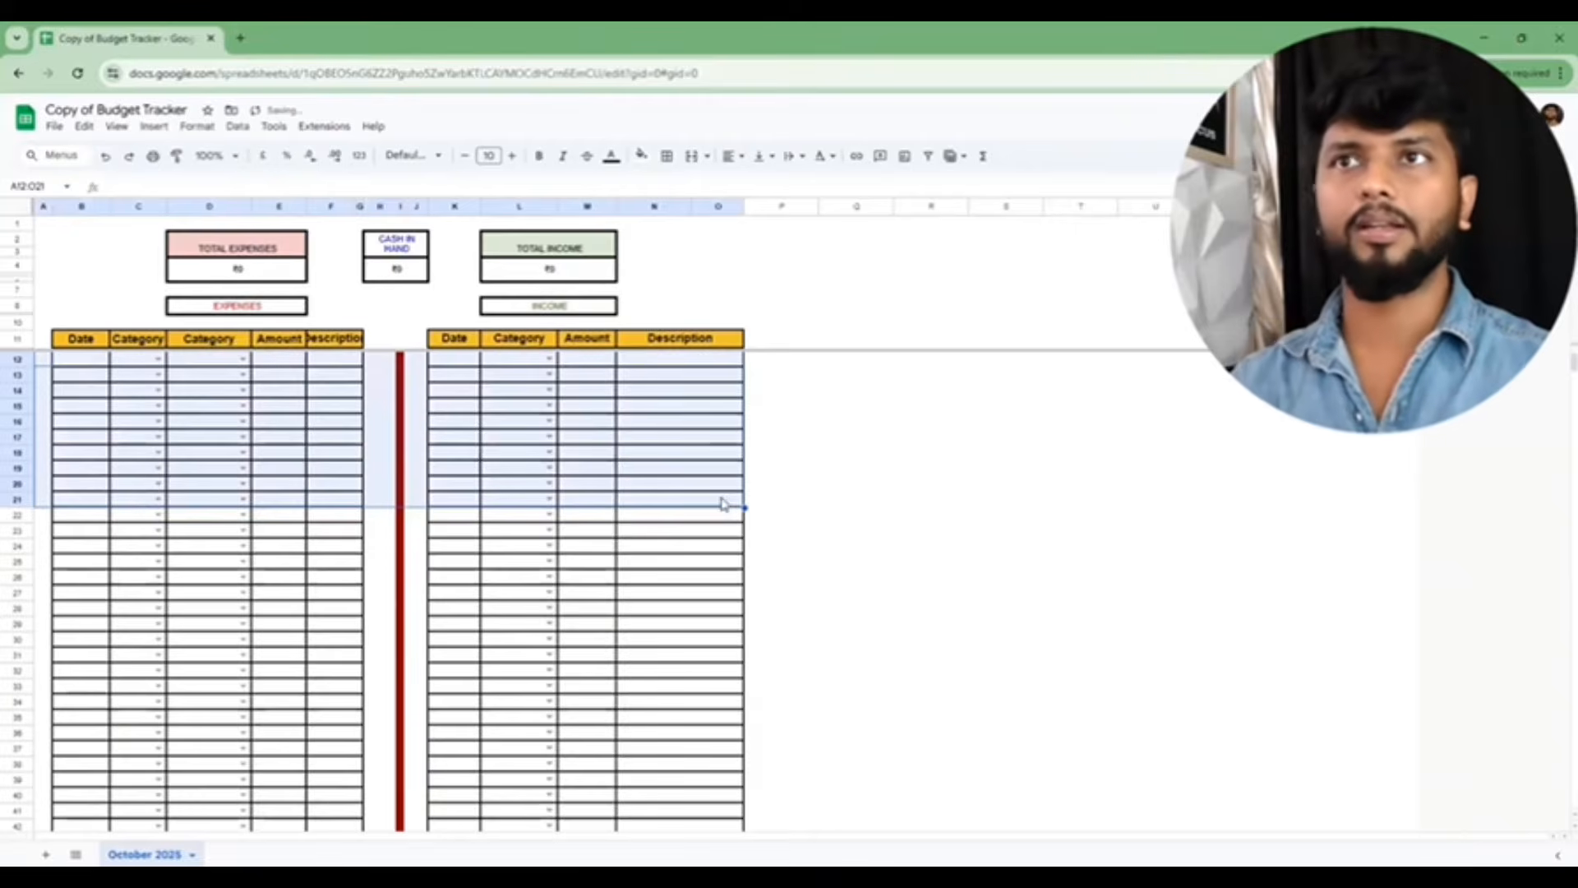
left_click(809, 312)
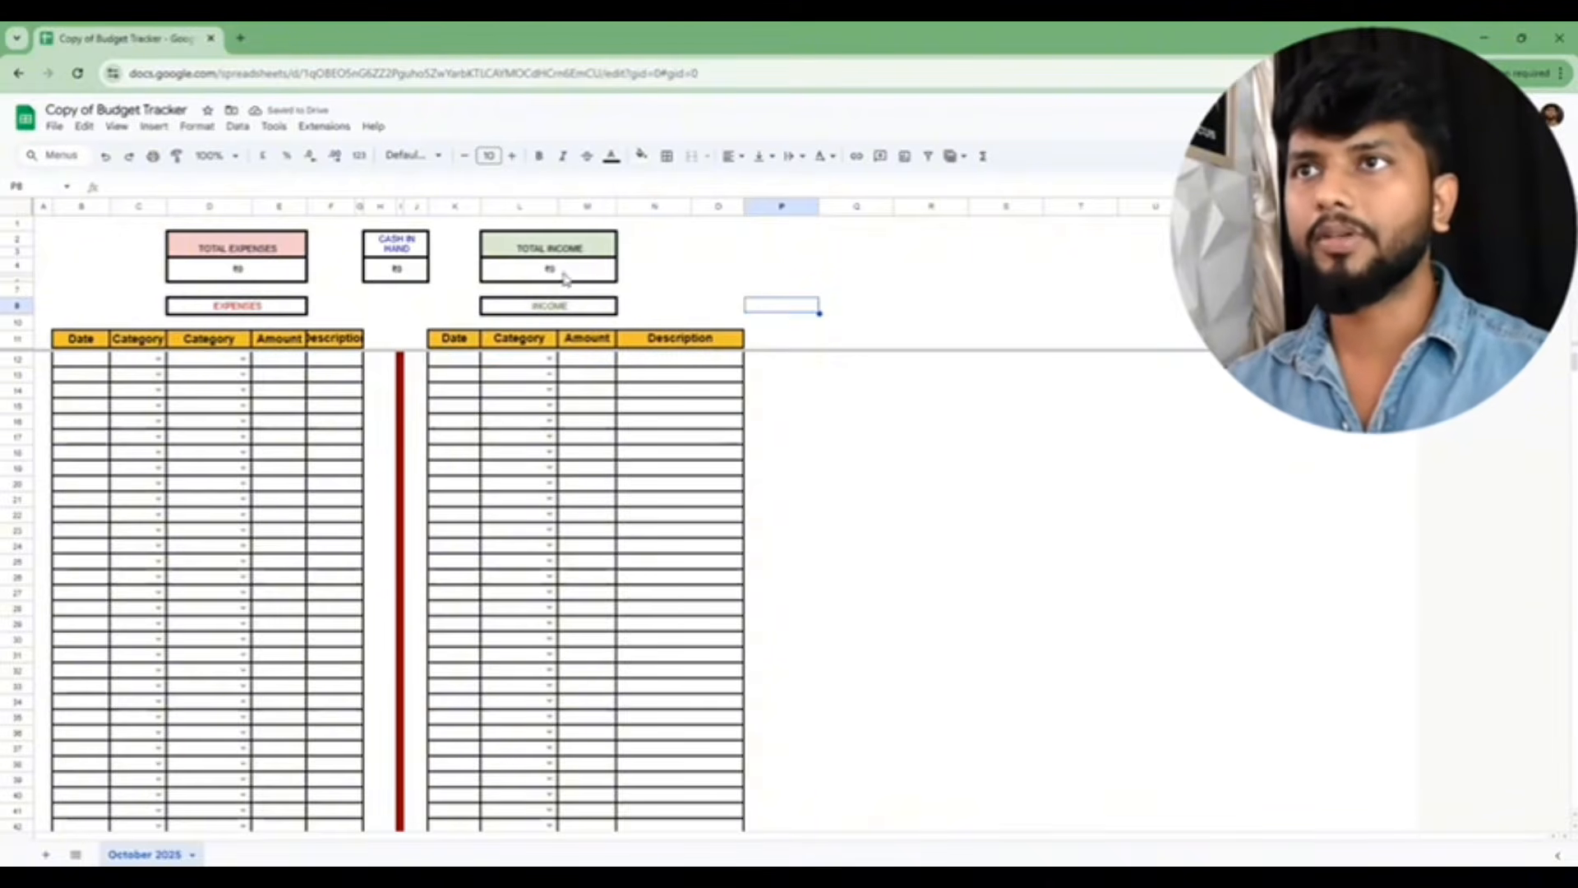
Step: Fill the first income row with category Salary, amount 30000 and a dash as description
left_click(550, 359)
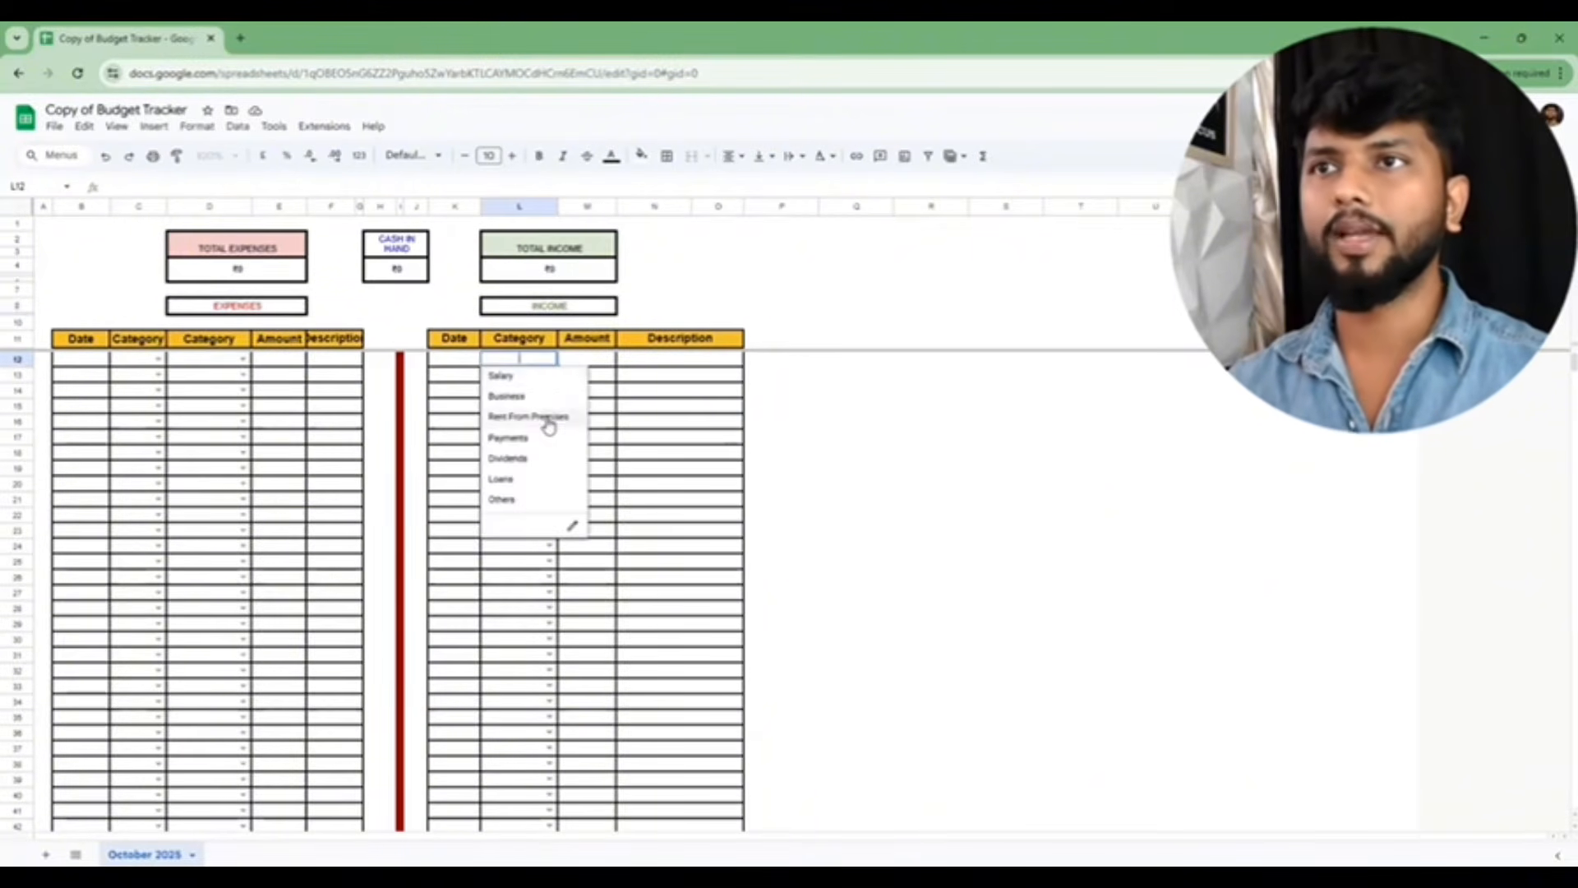
left_click(535, 377)
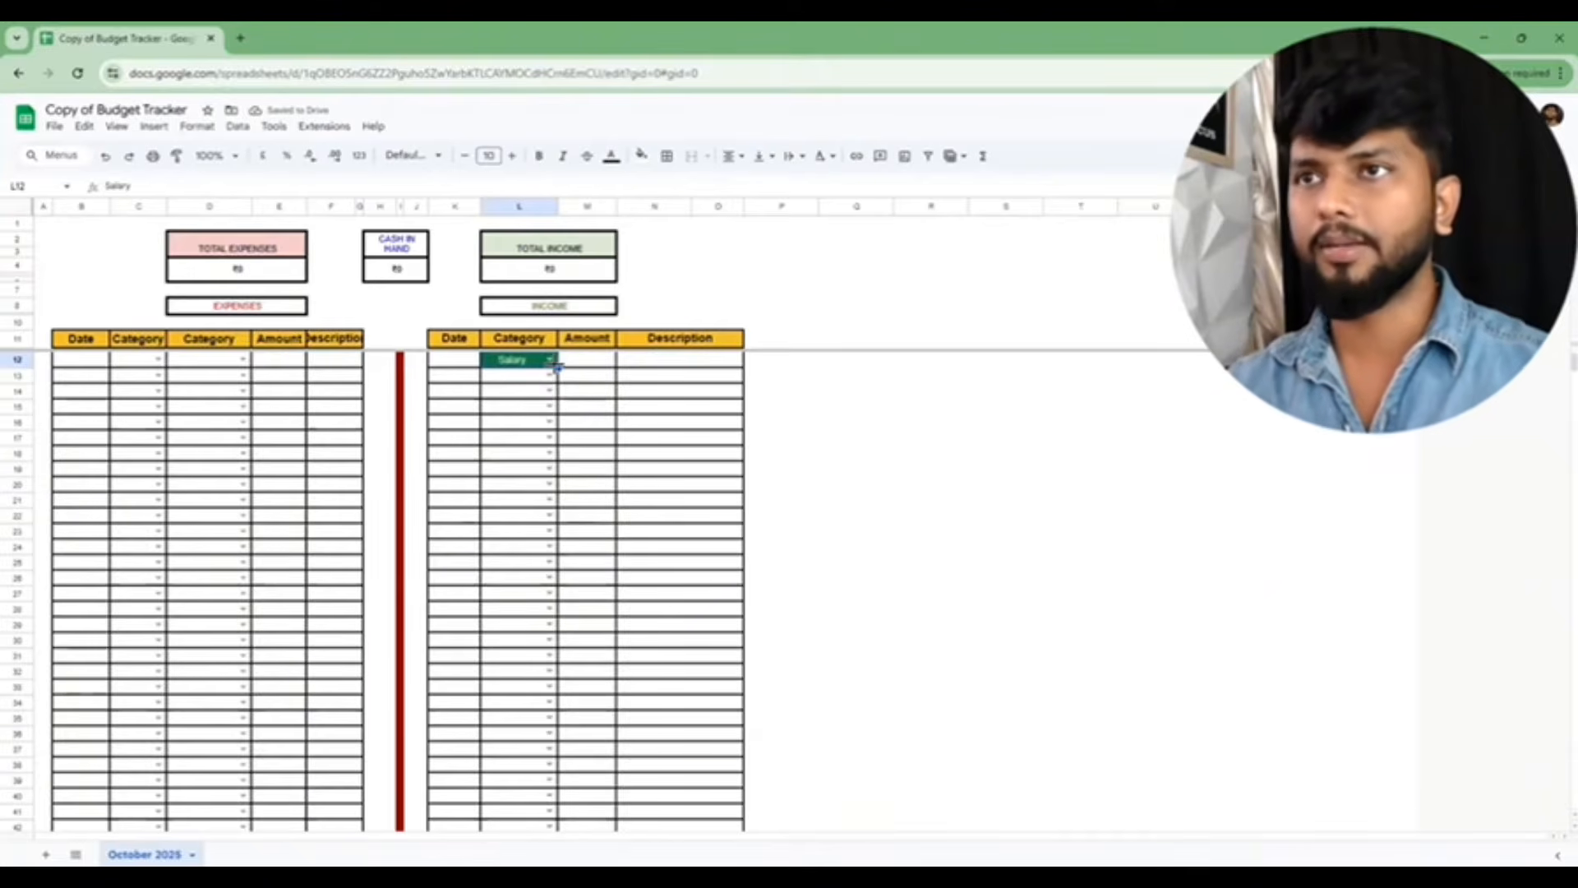
left_click(584, 363)
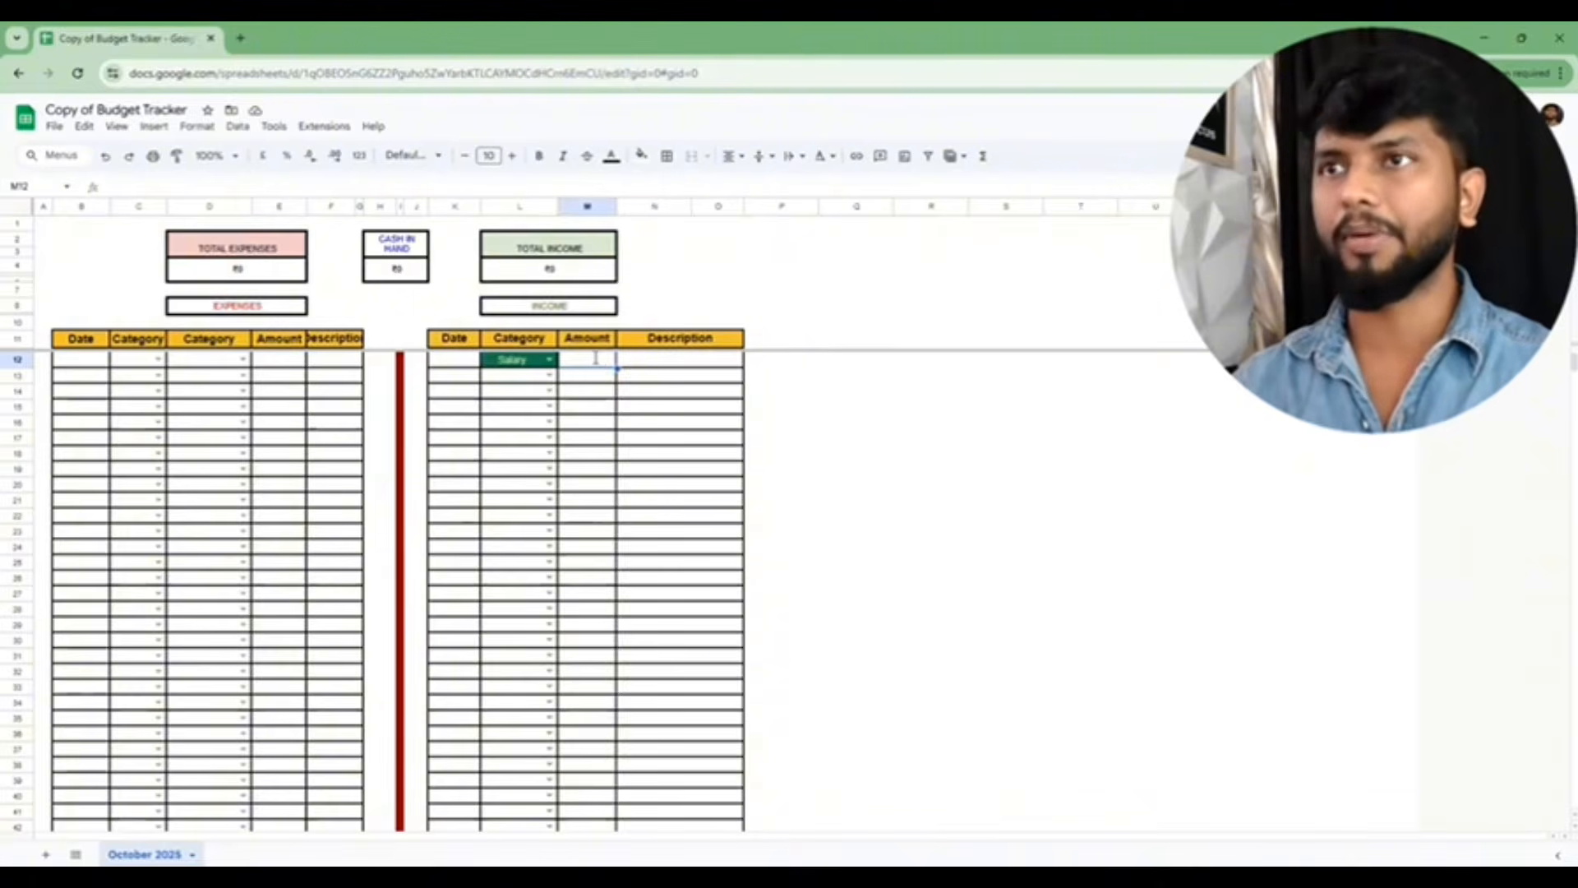
type("30000")
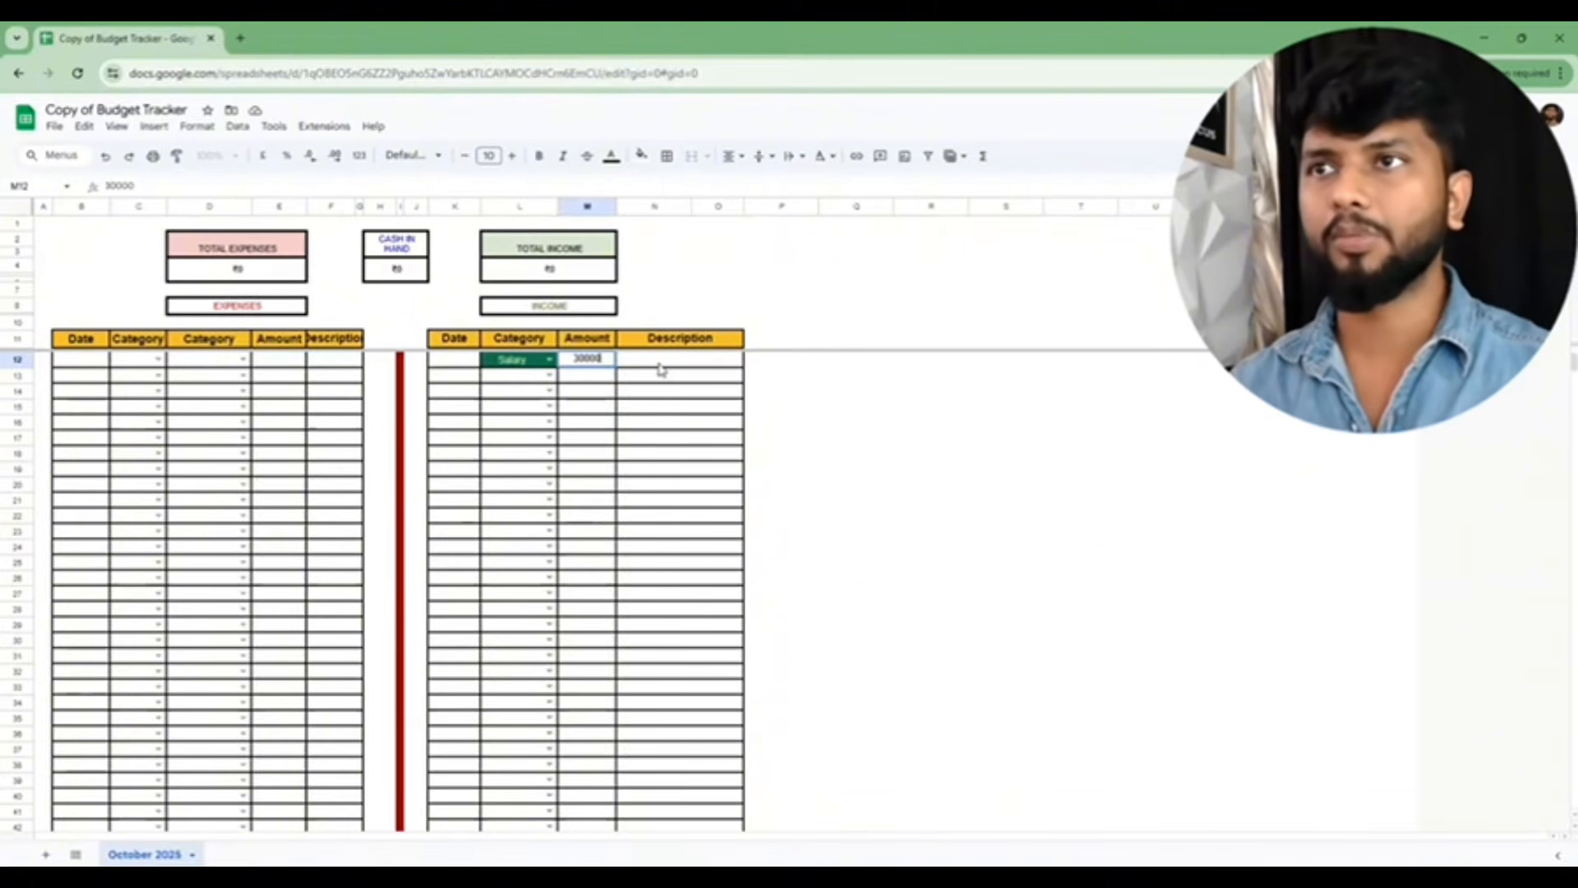
left_click(662, 368)
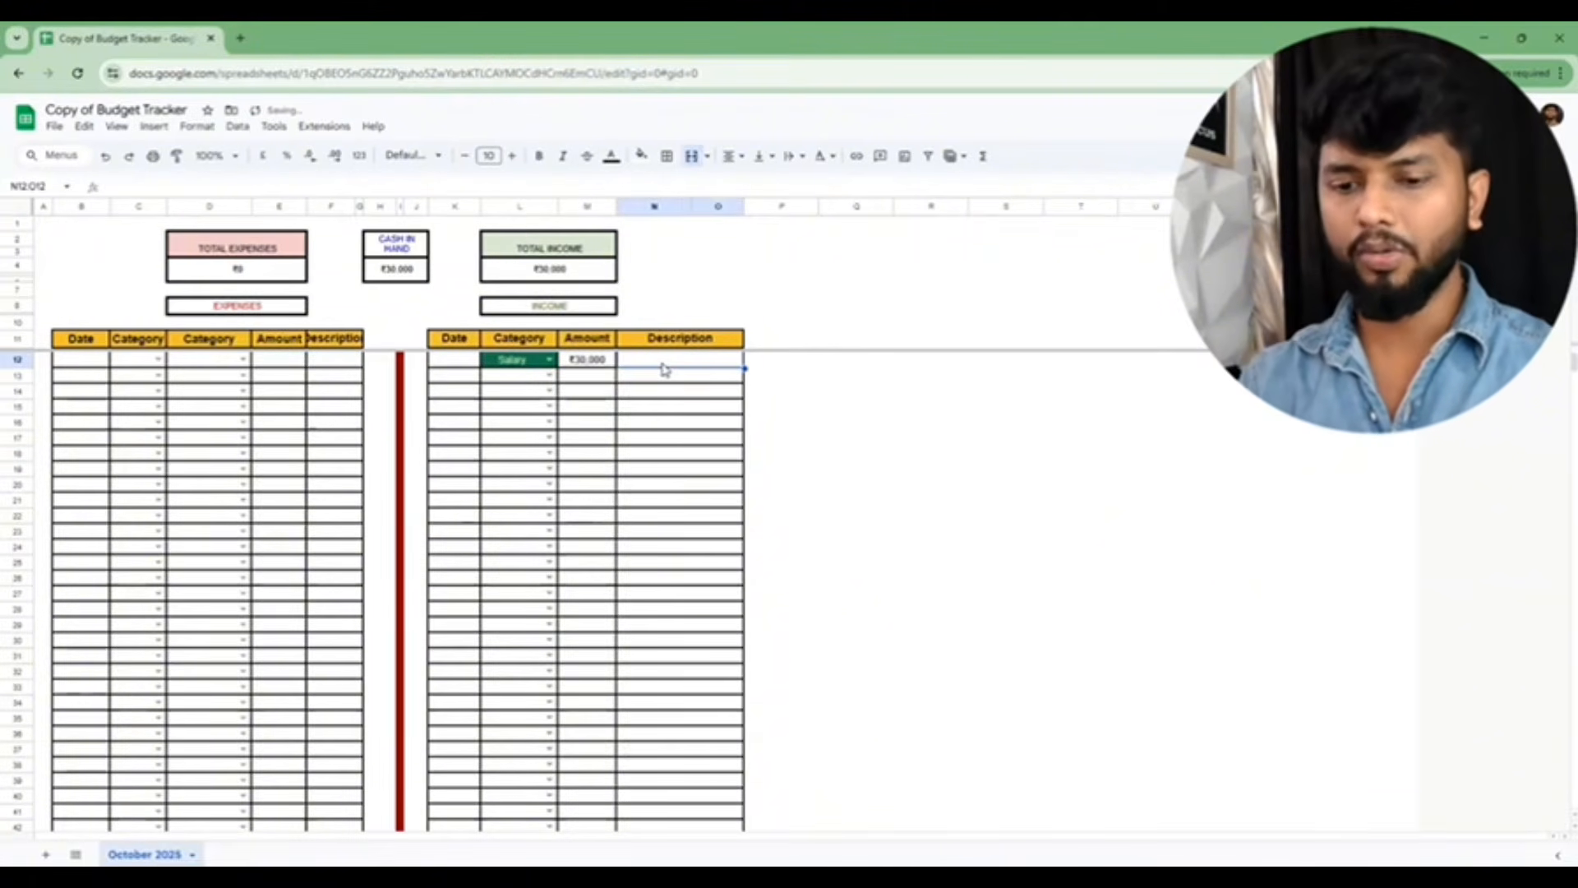
type("Sa")
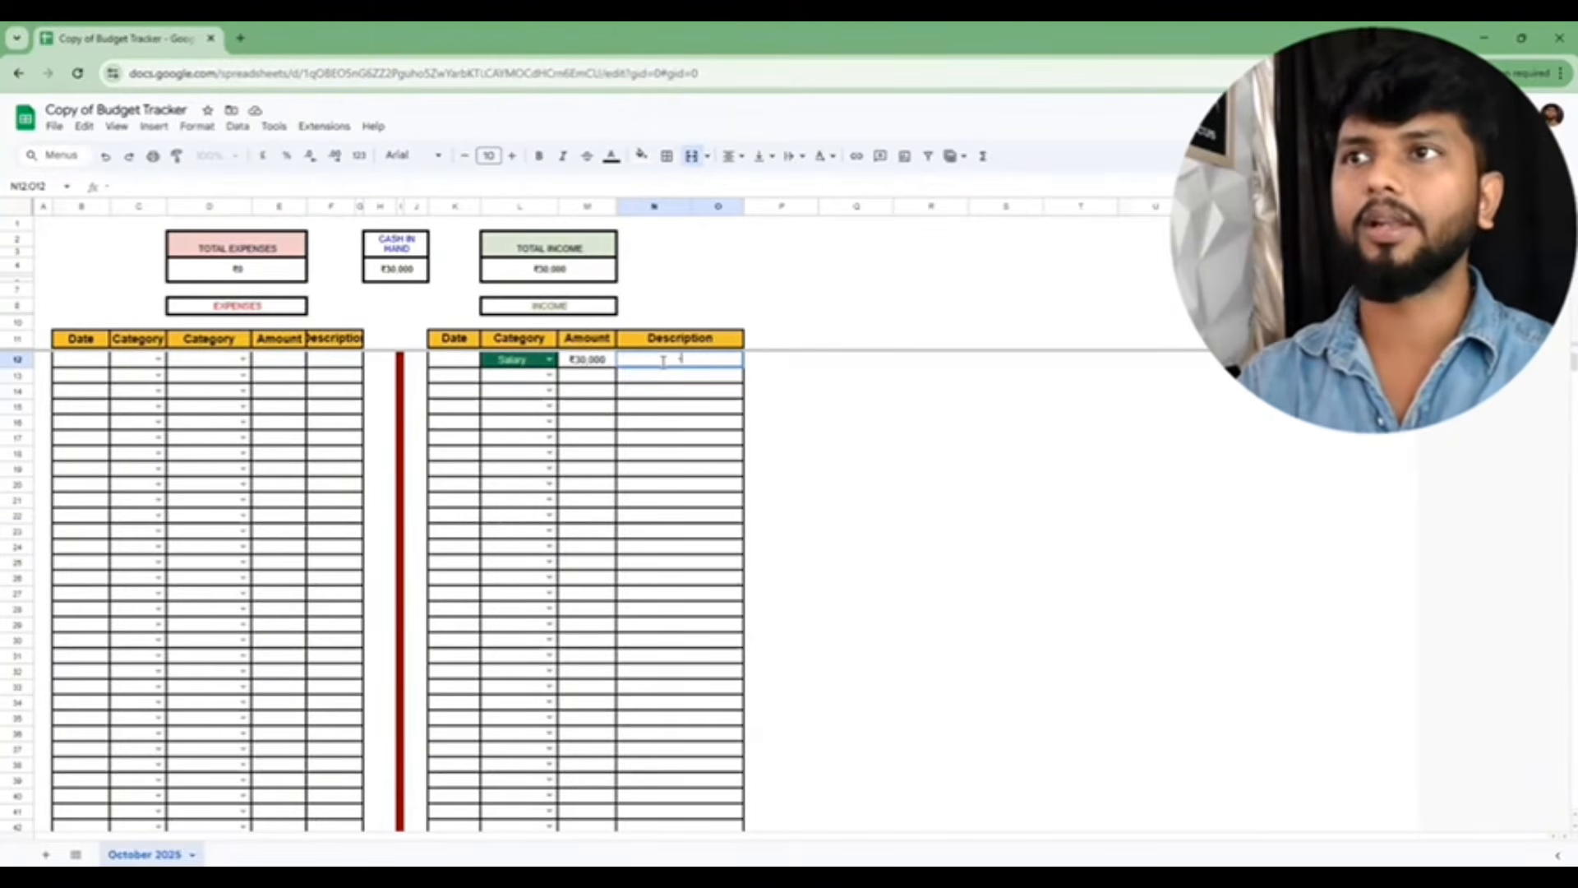
Step: Fill the second income row with category Business, amount 20000 and description E.com
left_click(545, 378)
left_click(550, 375)
left_click(537, 414)
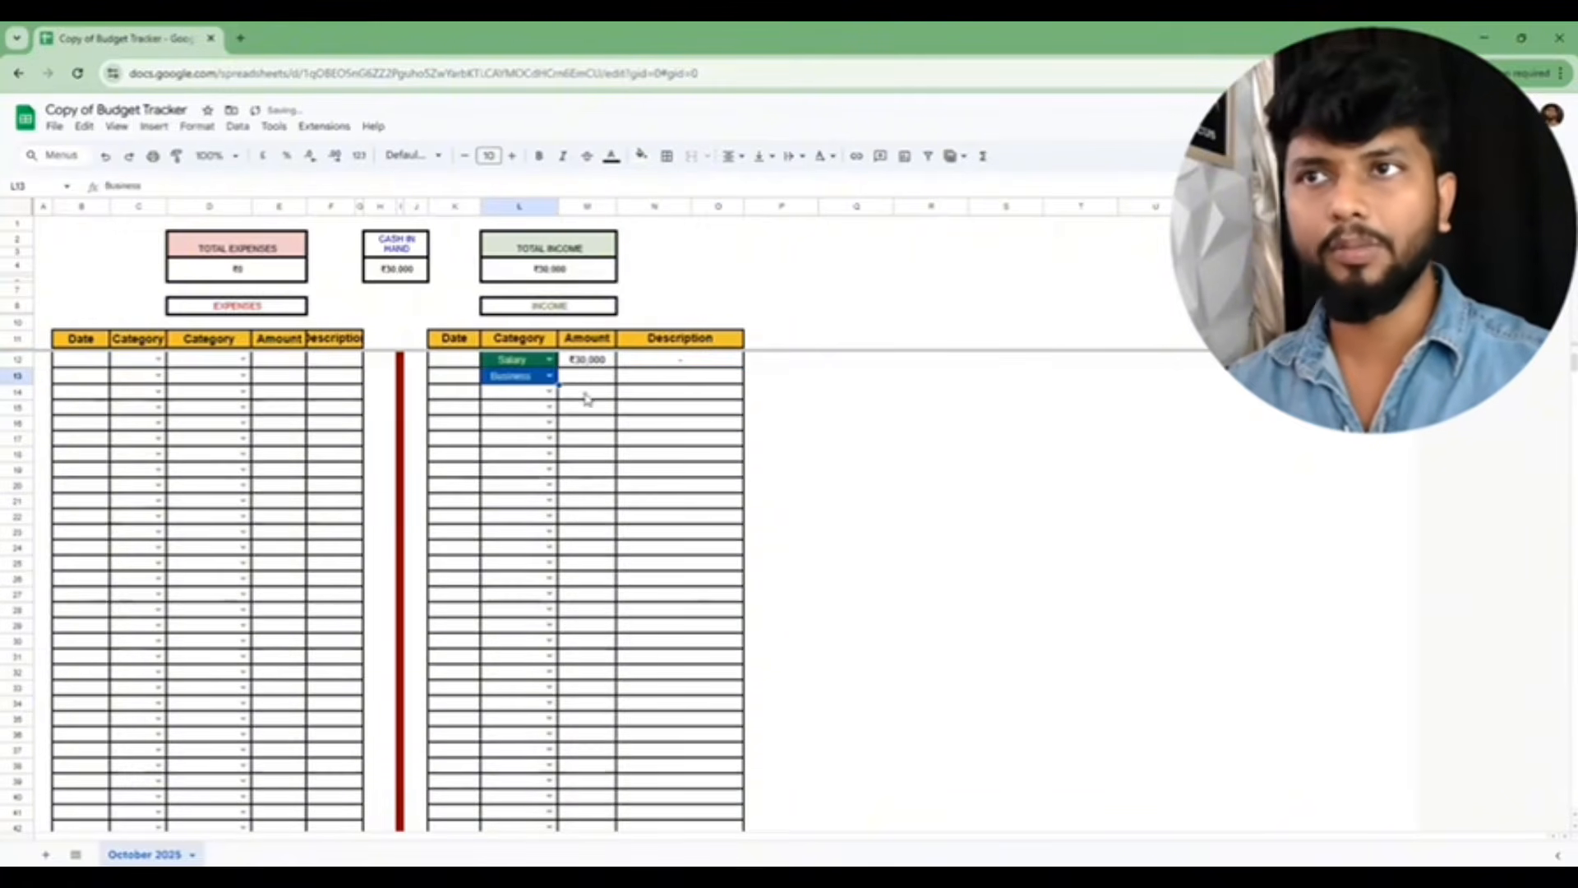
key("Tab")
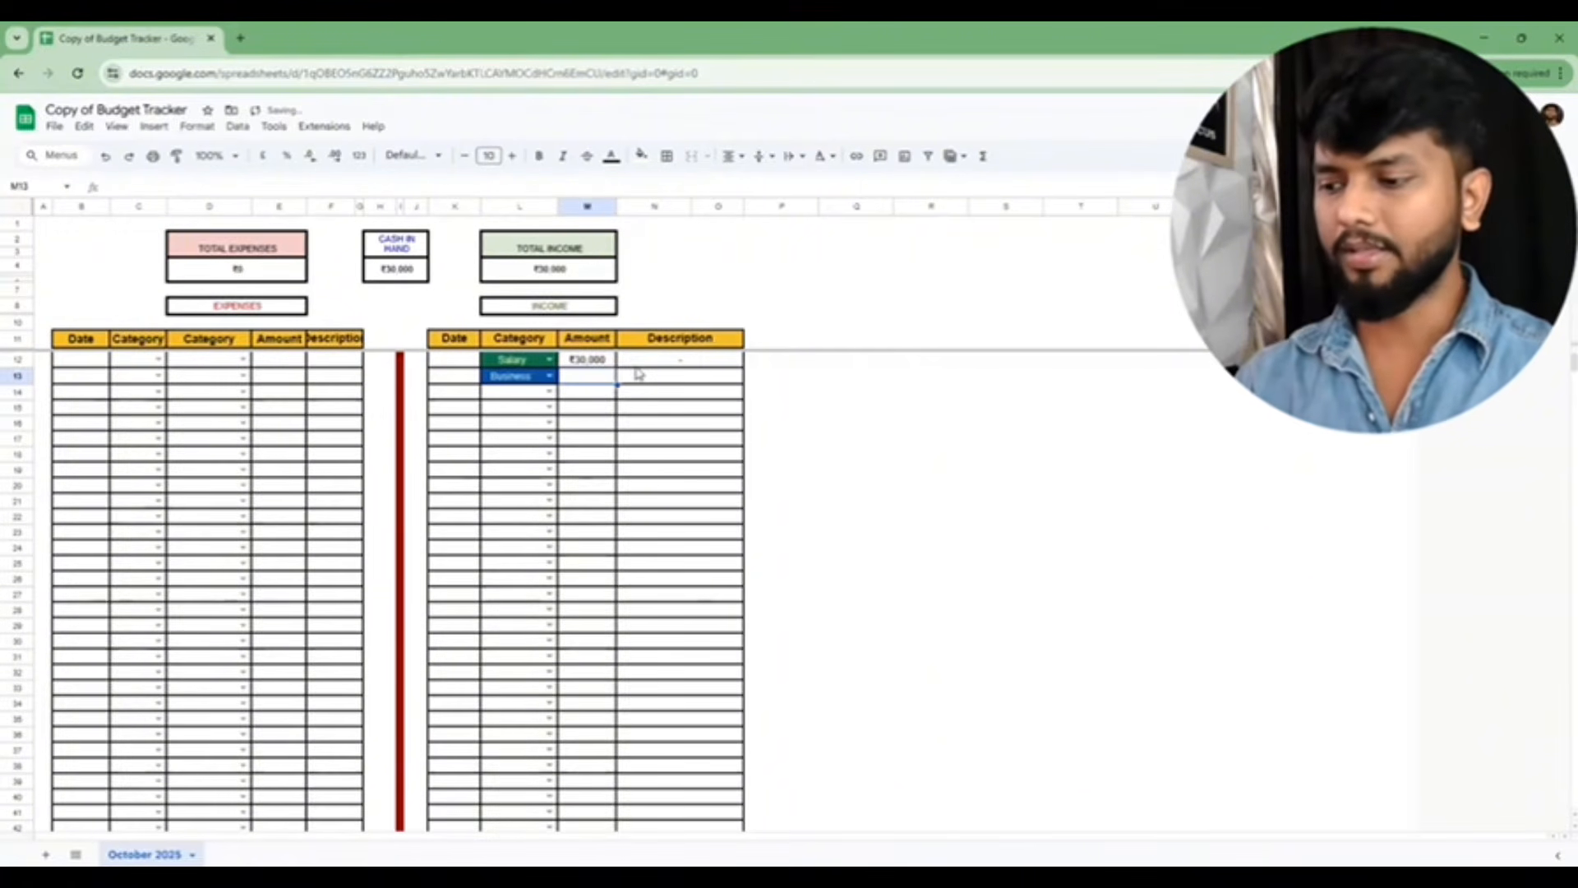
type("20,00")
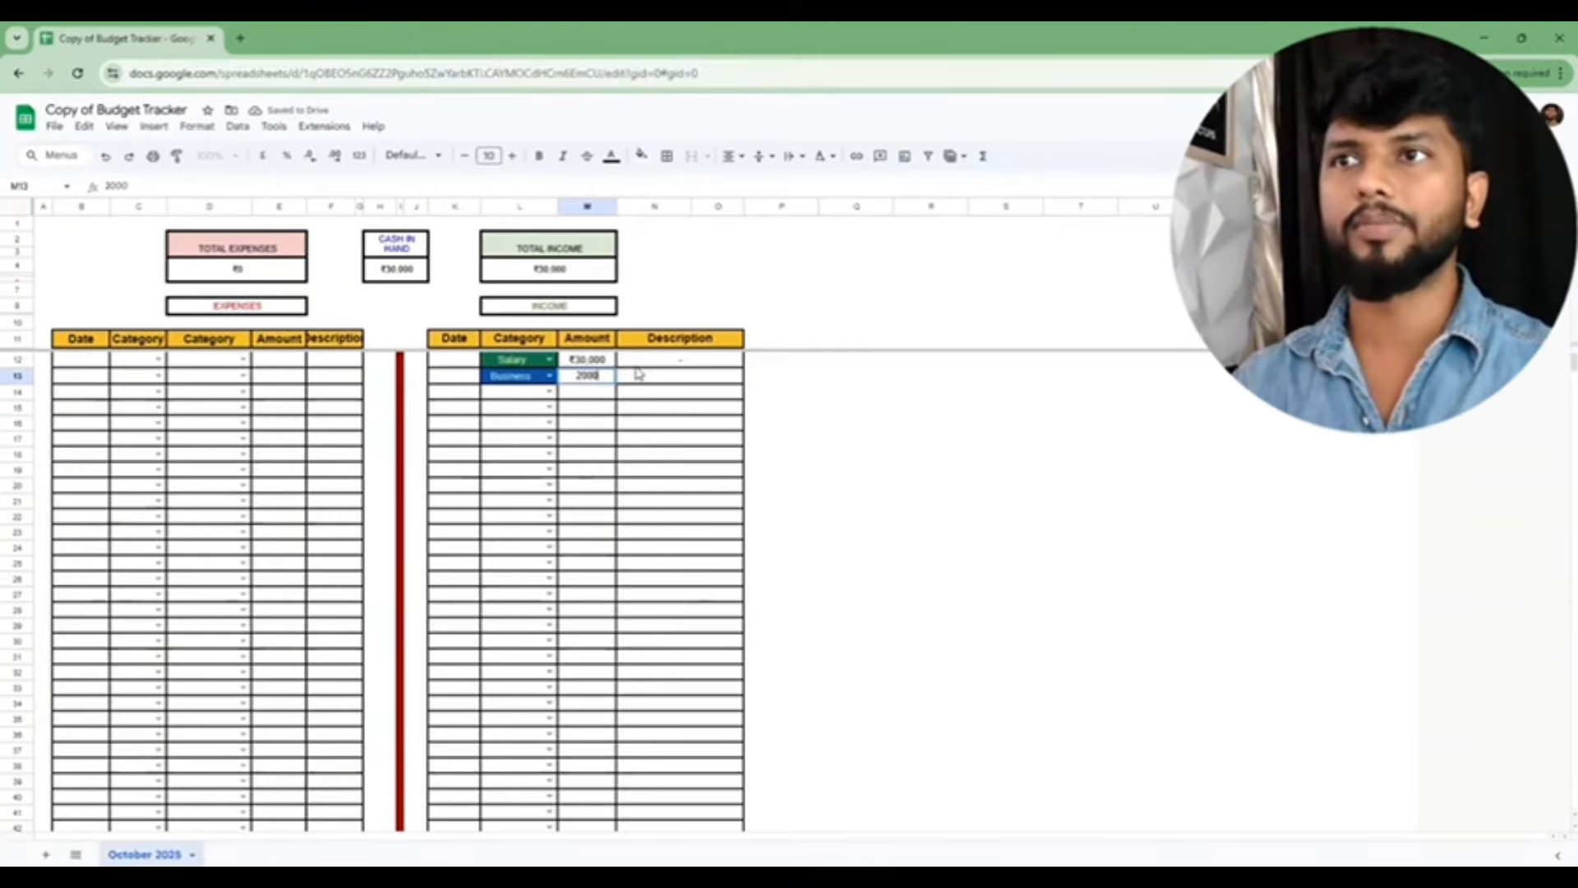
type("0")
key("Tab")
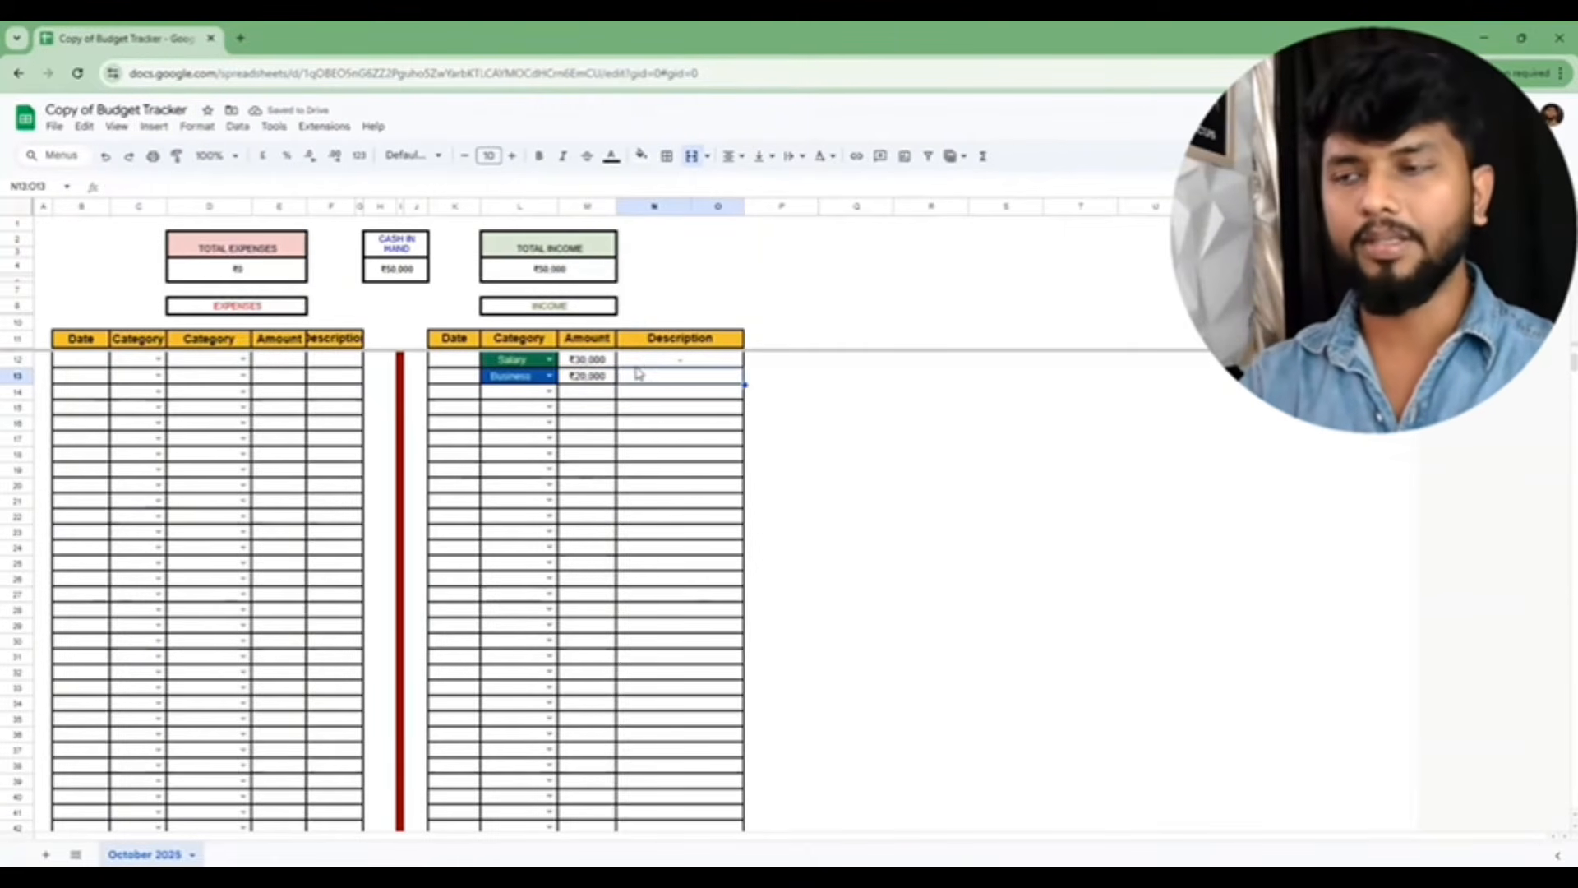
type("e")
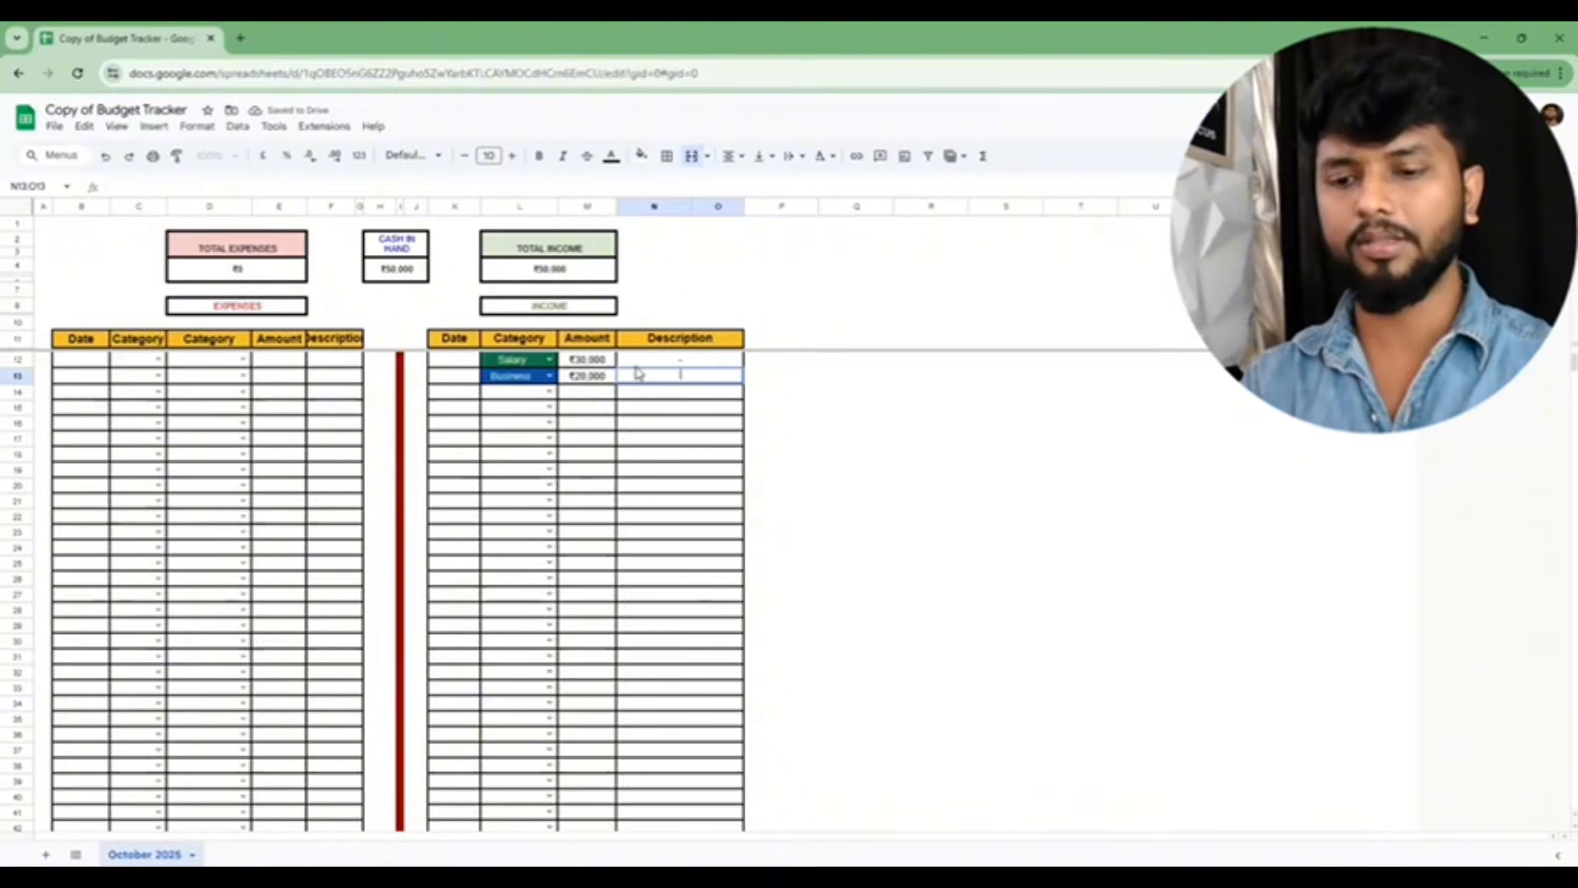
type("-")
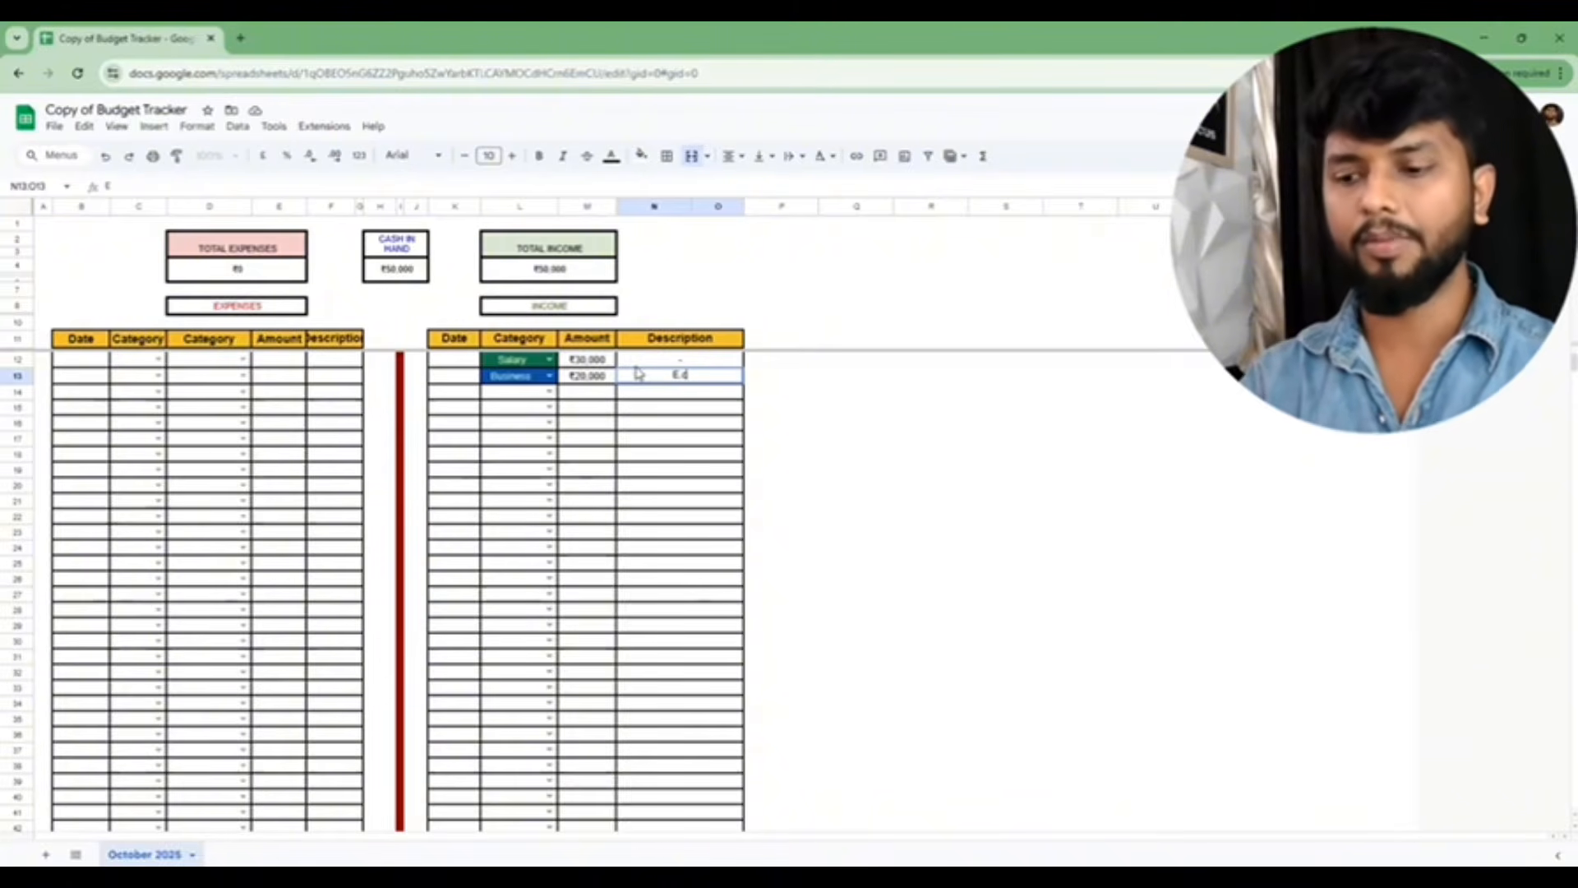
type("com")
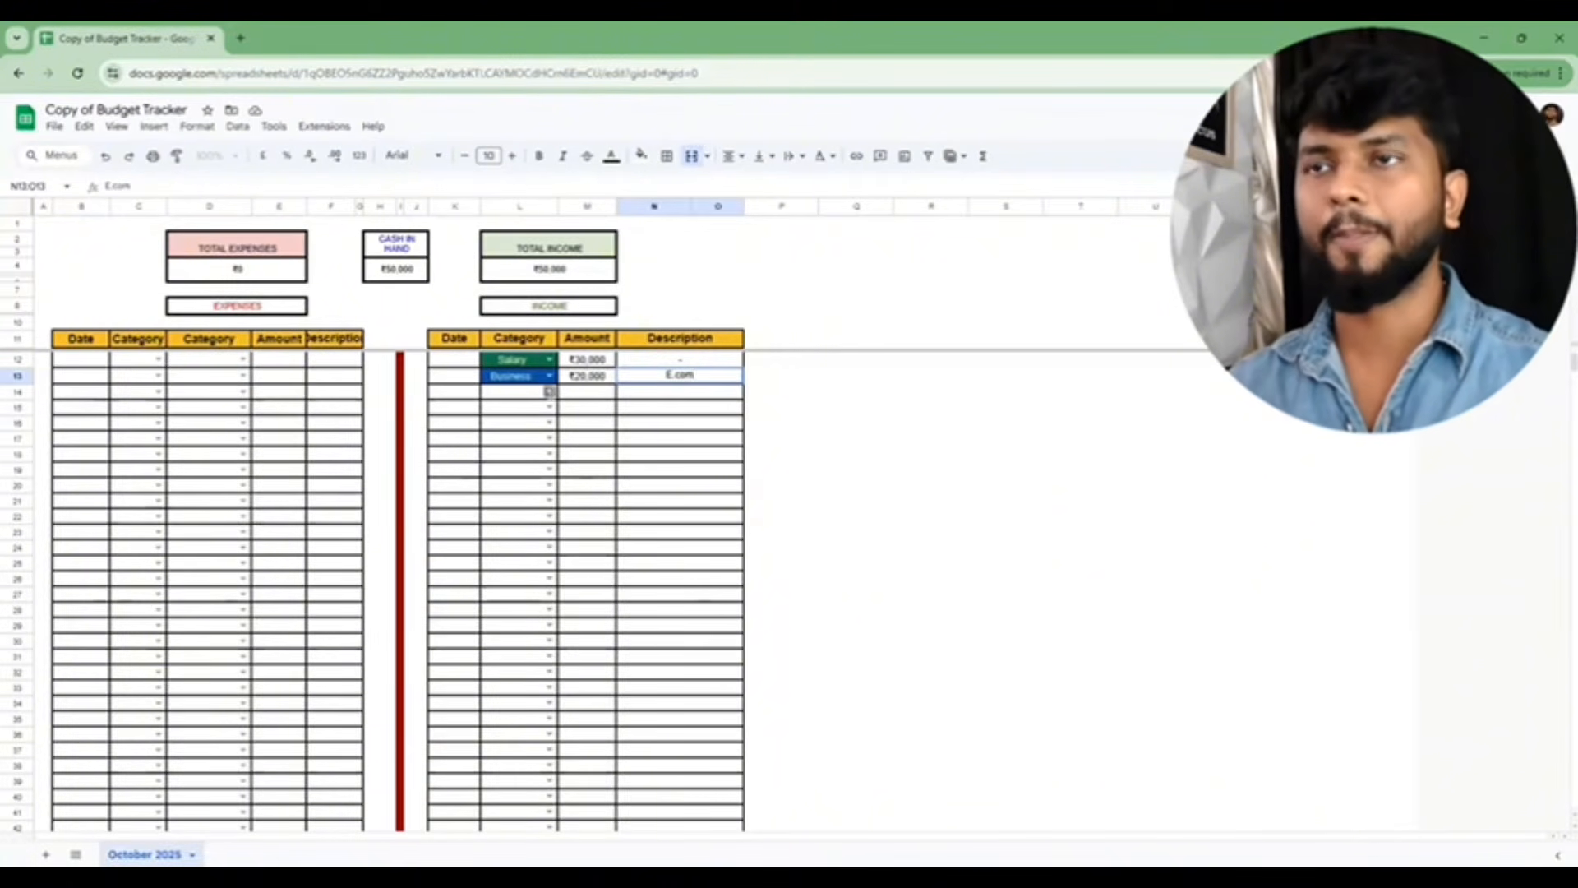
Step: Fill the third income row with category Dividends, amount 5000 and description Equity
left_click(550, 391)
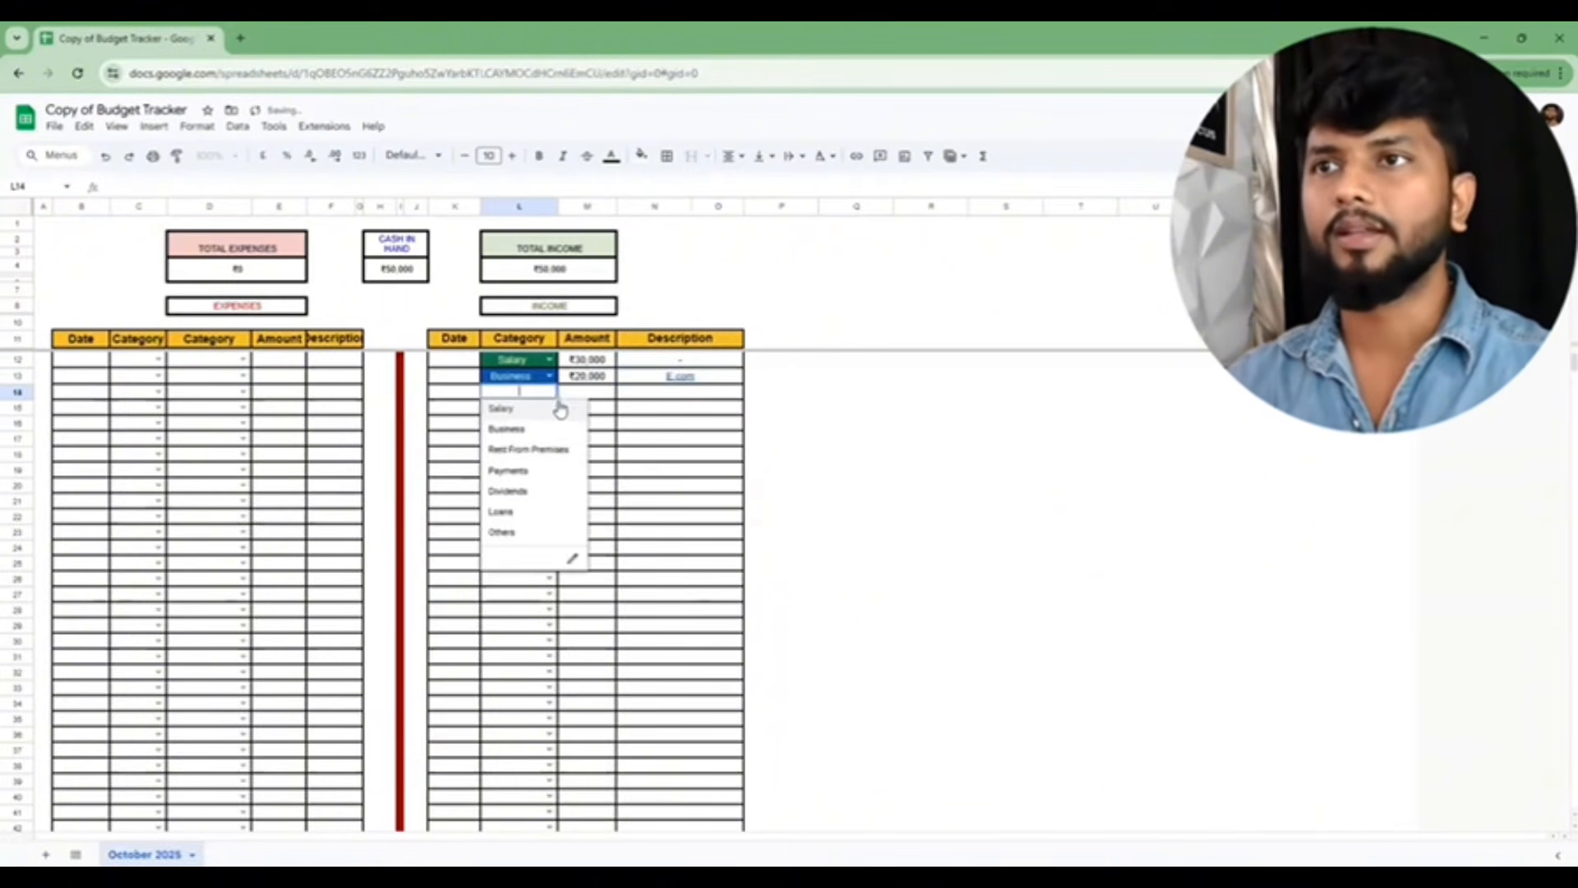
left_click(541, 488)
left_click(581, 400)
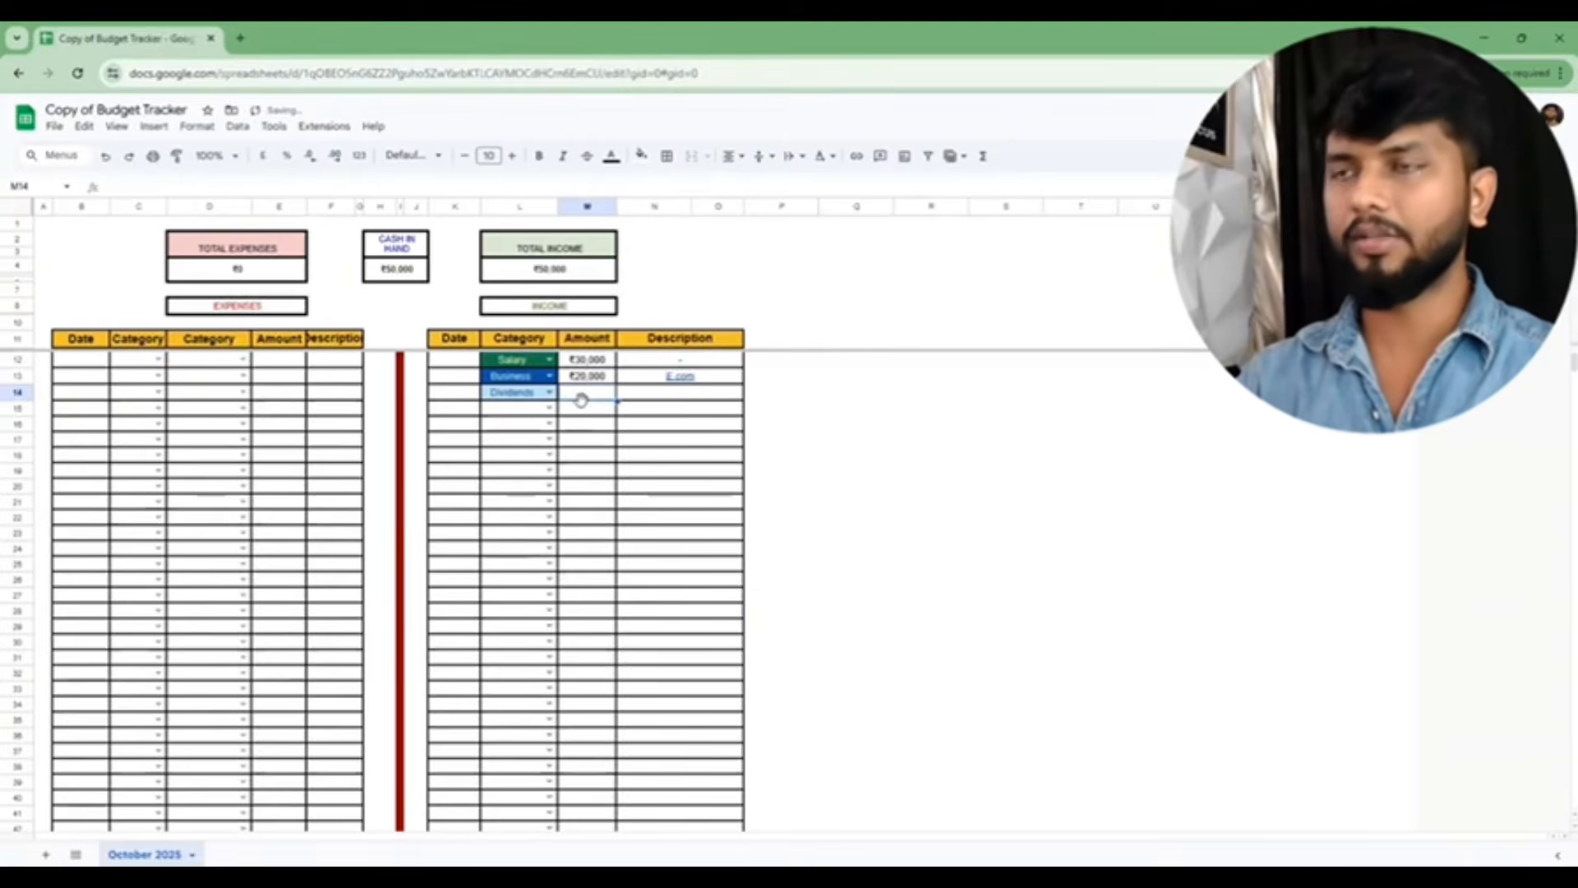
type("50000")
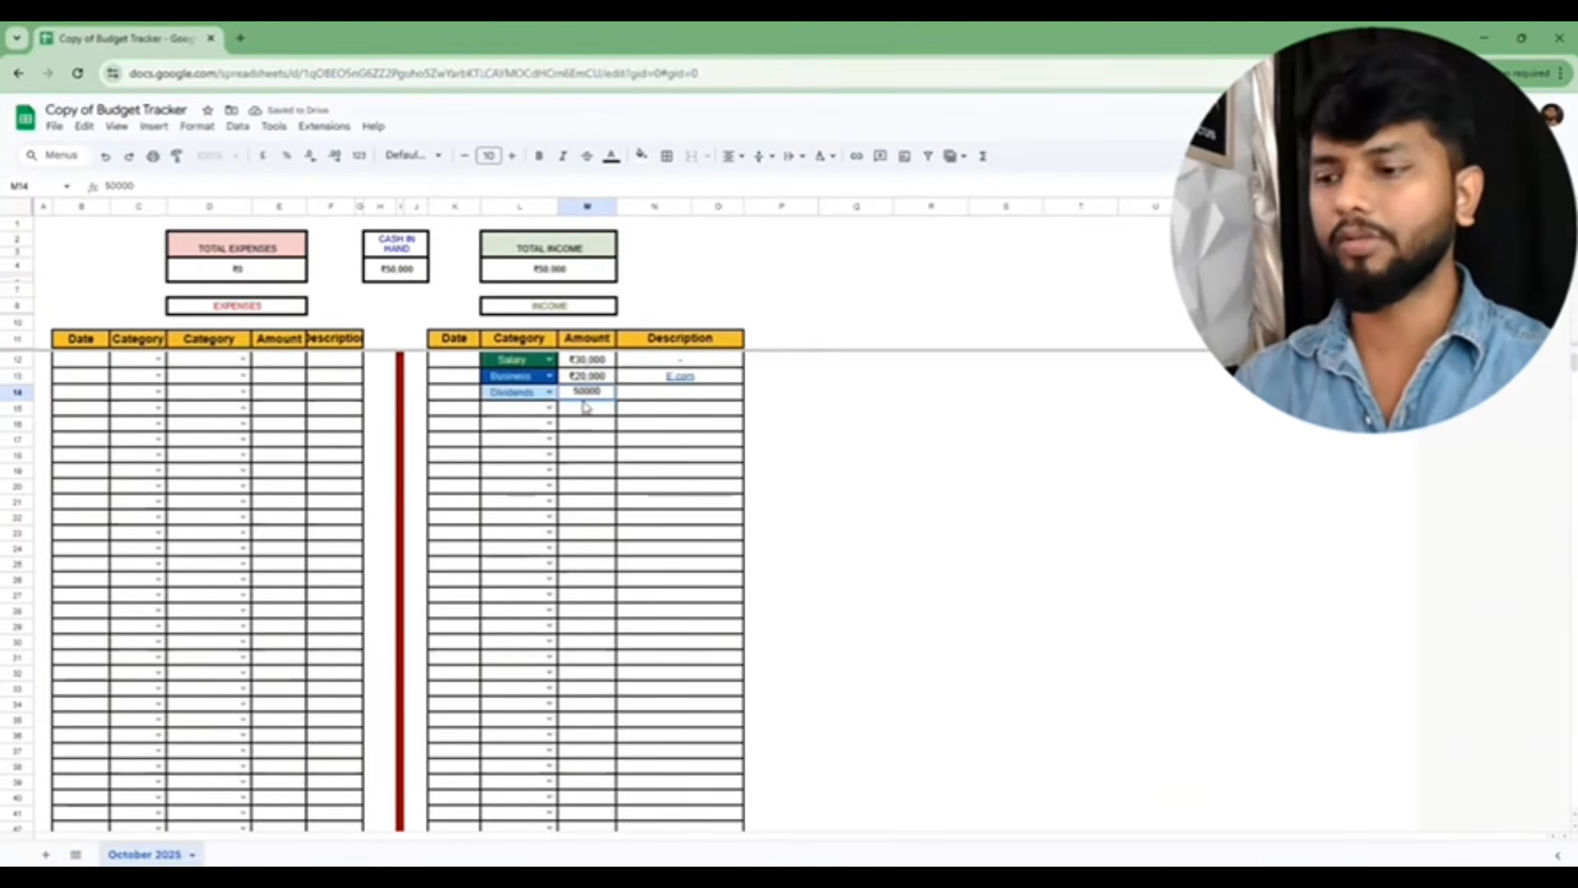
key("Tab")
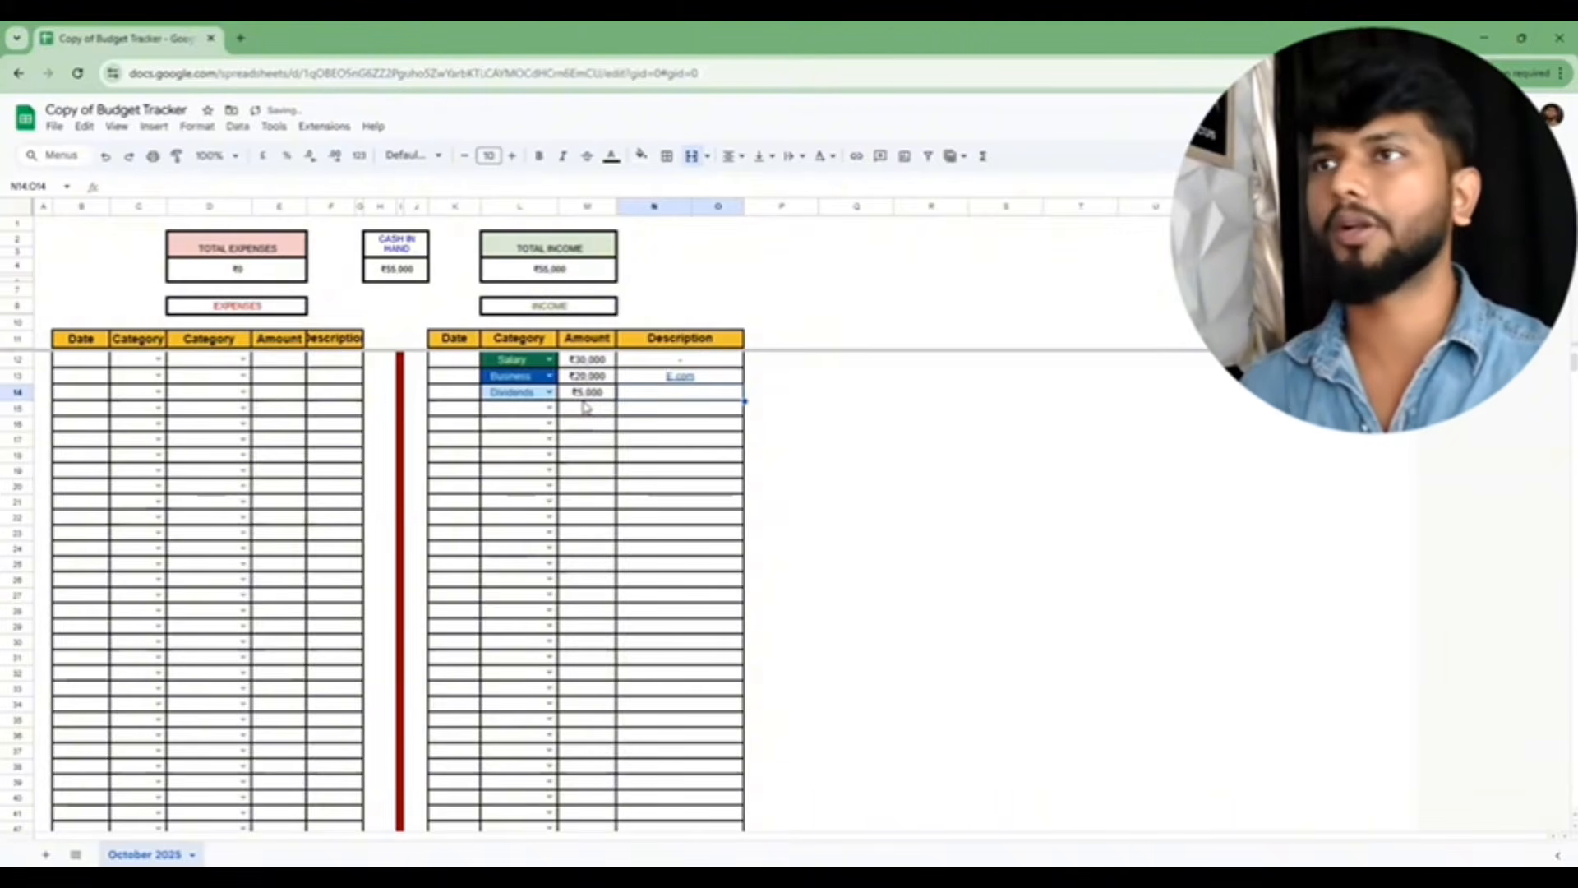
type("Ed")
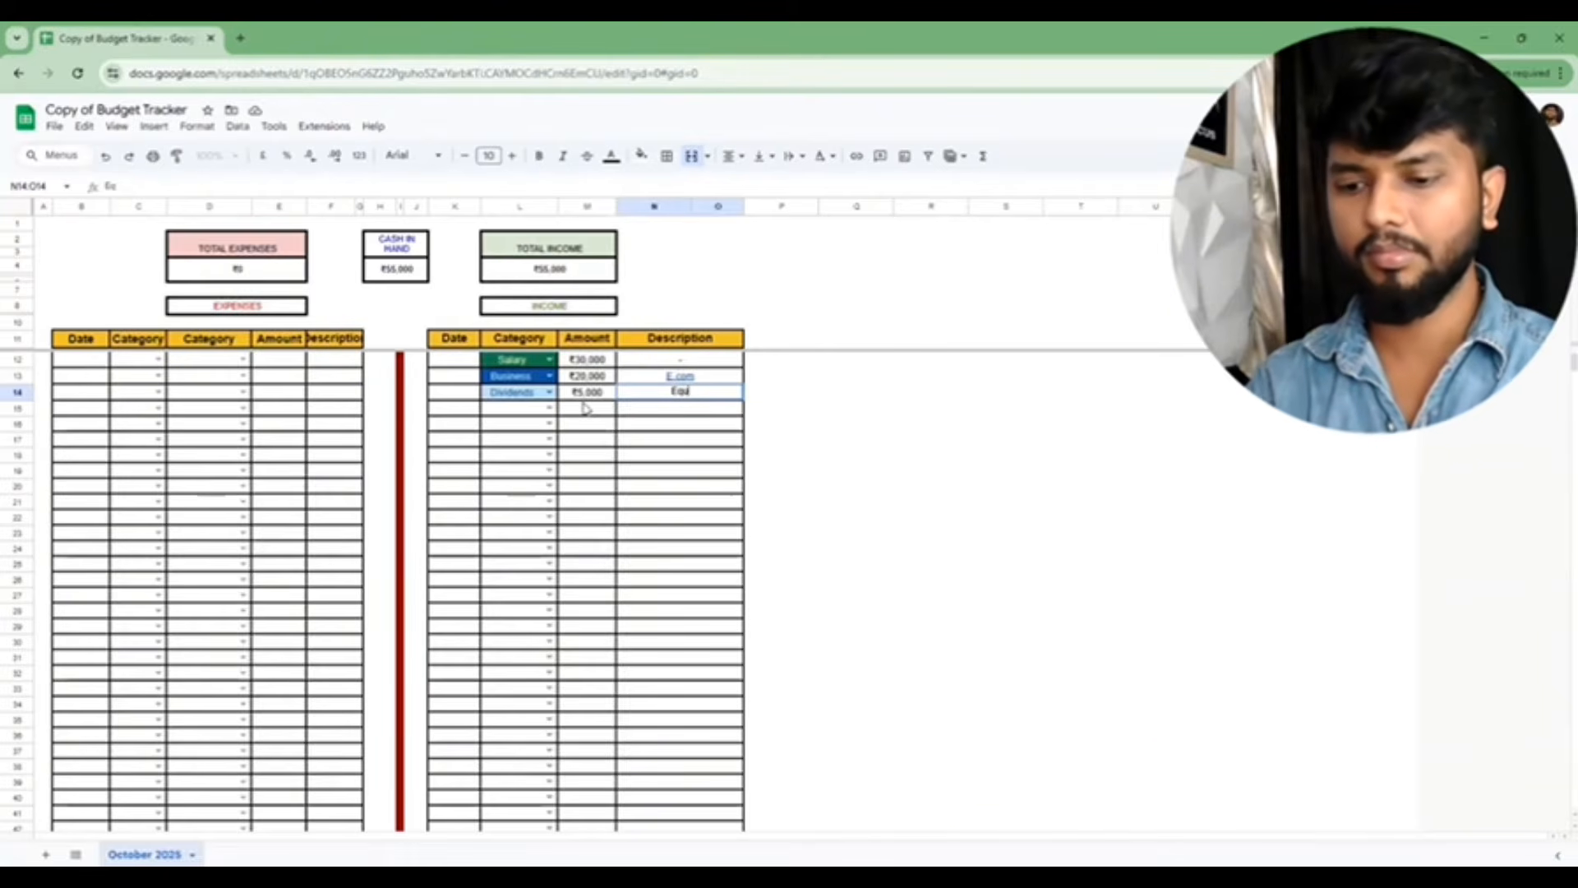
type("ity")
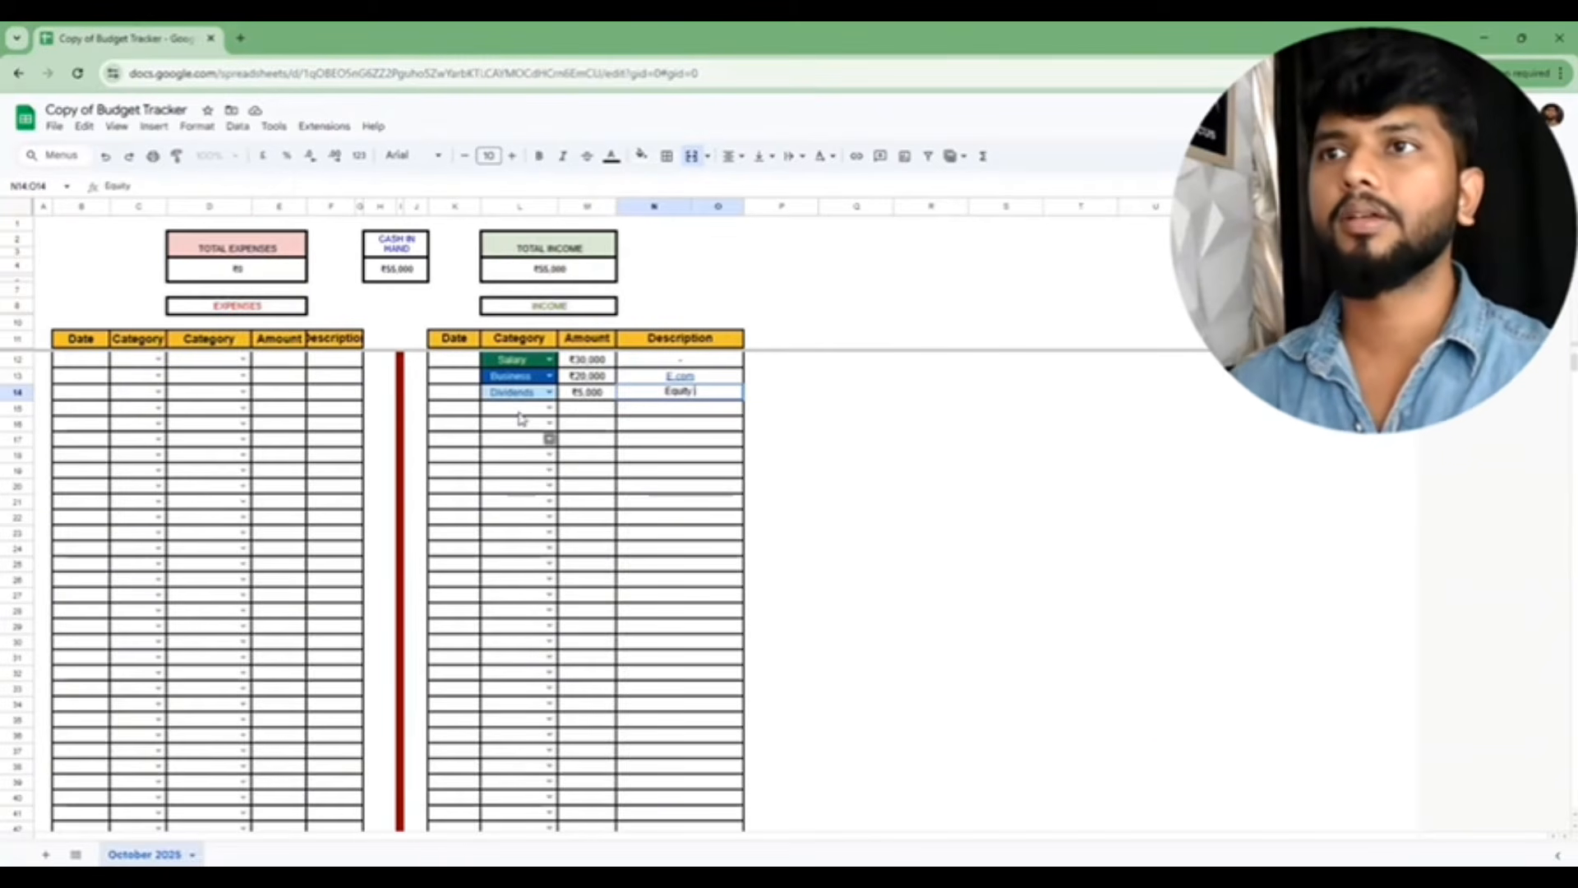
Step: Fill the fourth income row with category Others, amount 10000 and a dash as description
left_click(546, 408)
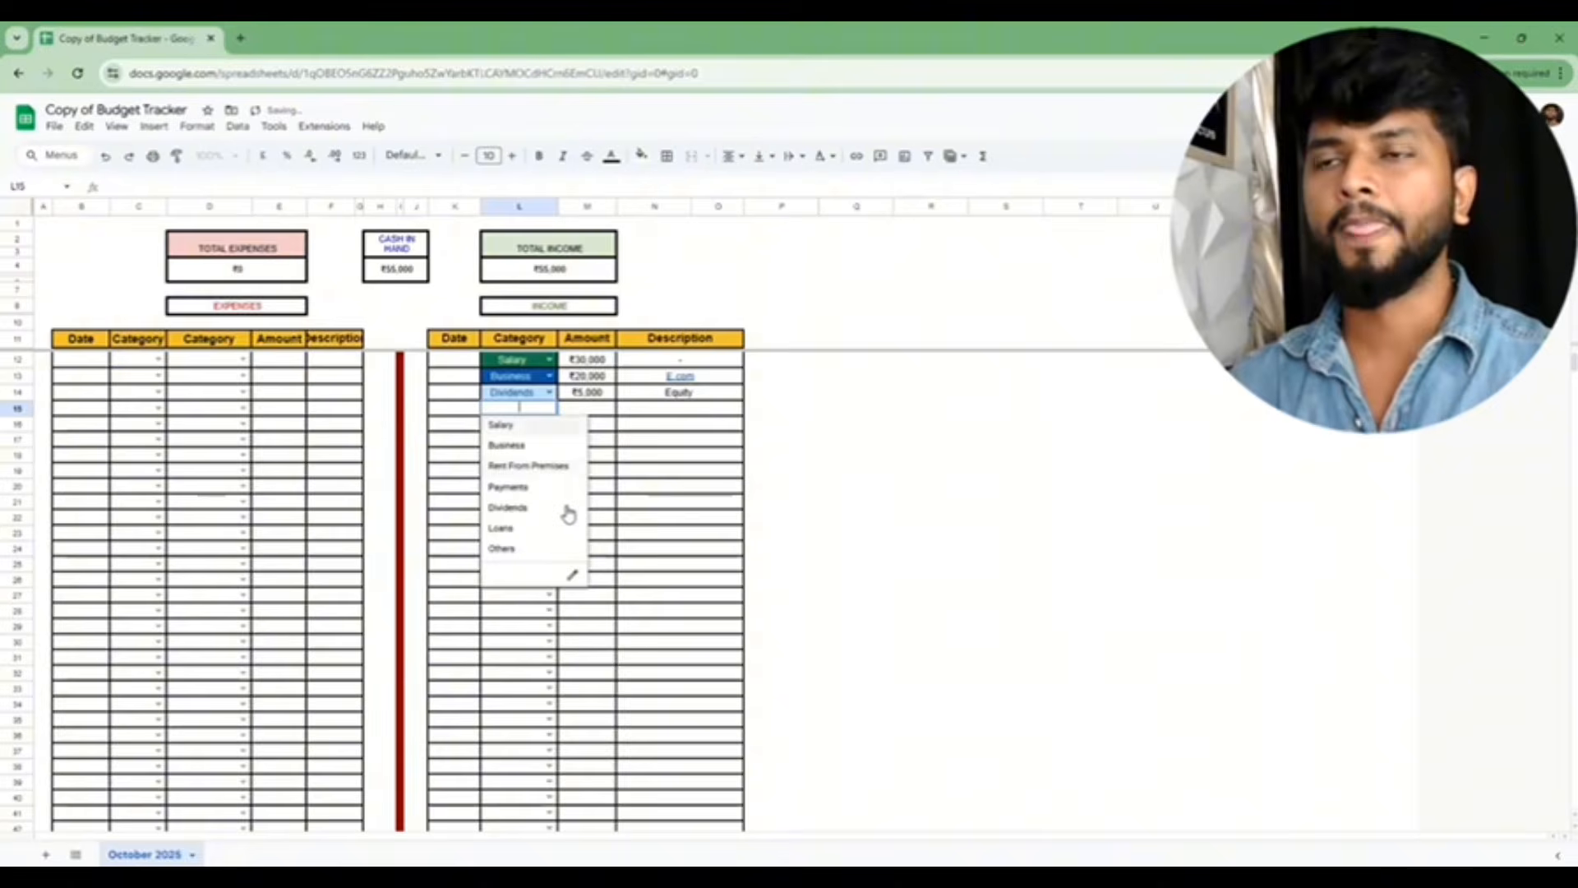
left_click(541, 556)
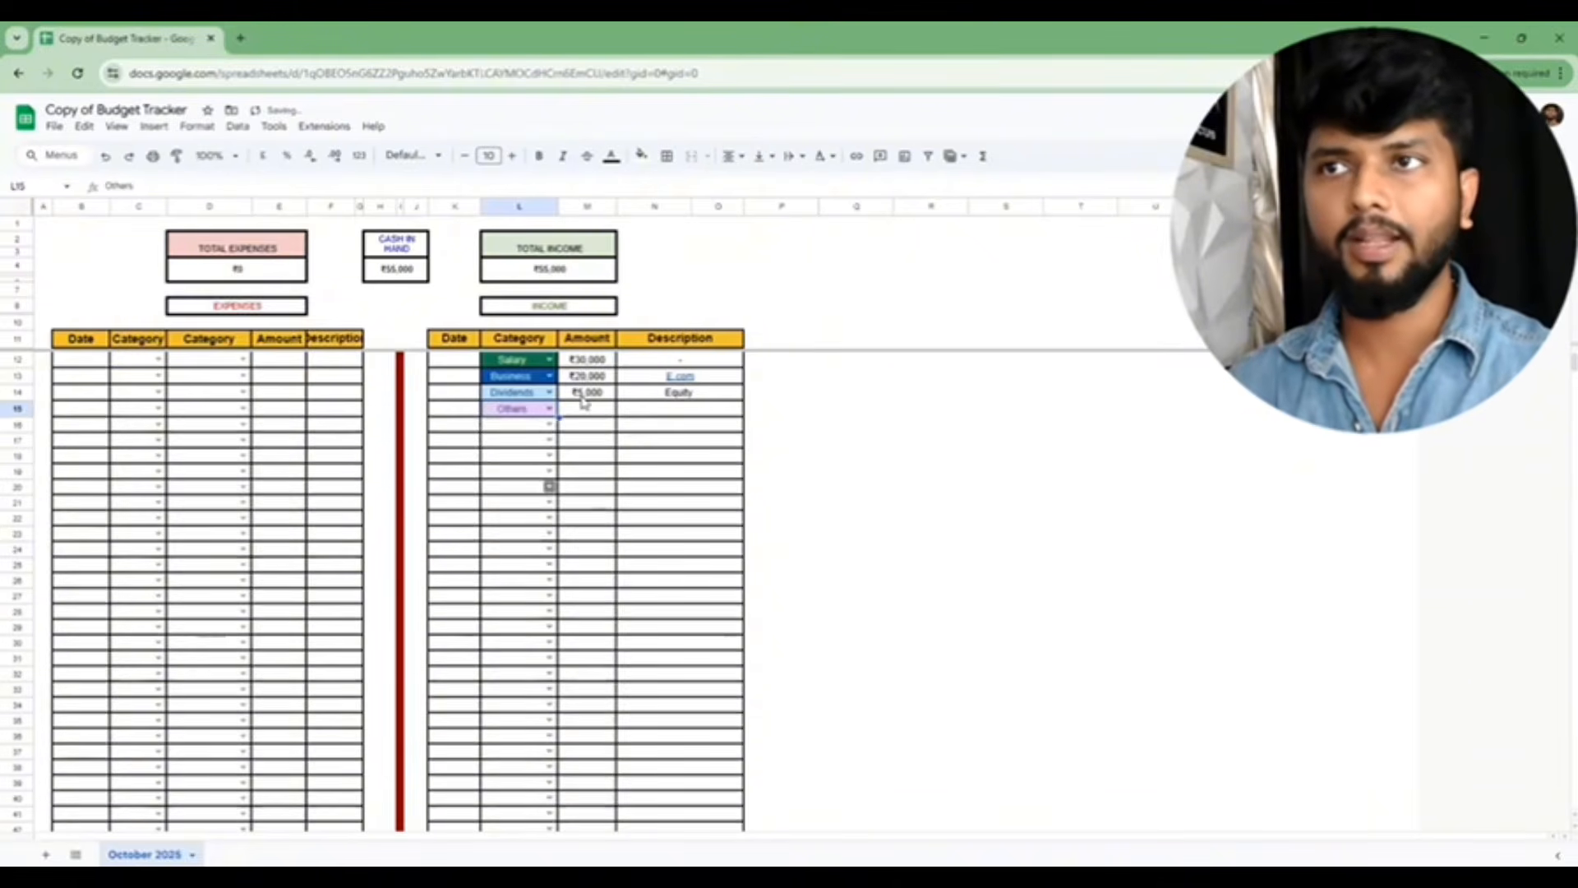
left_click(584, 416)
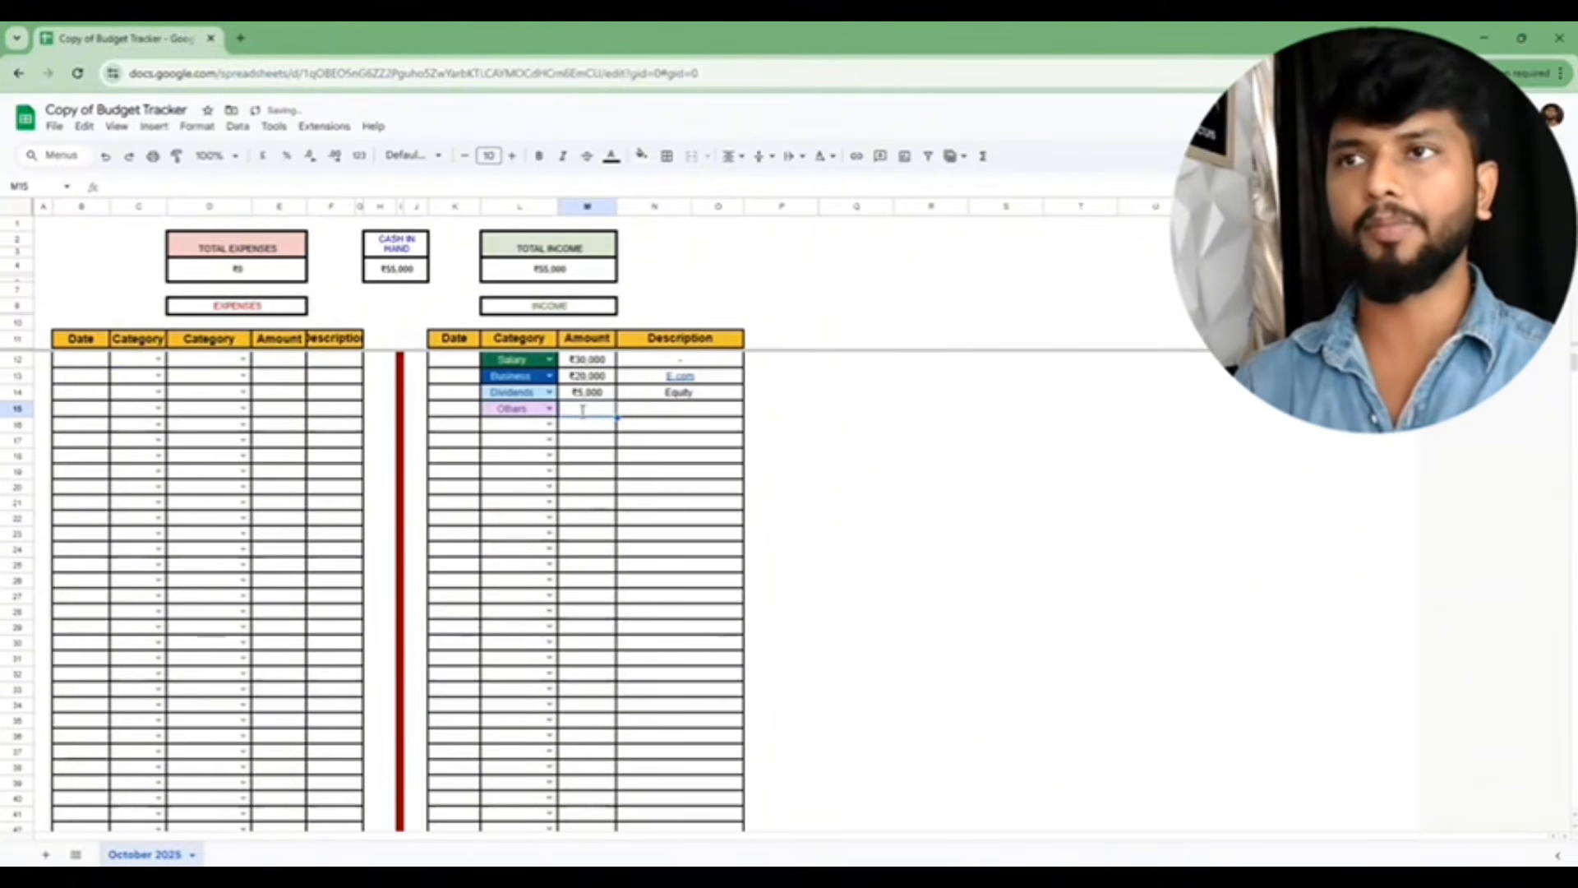
type("10000")
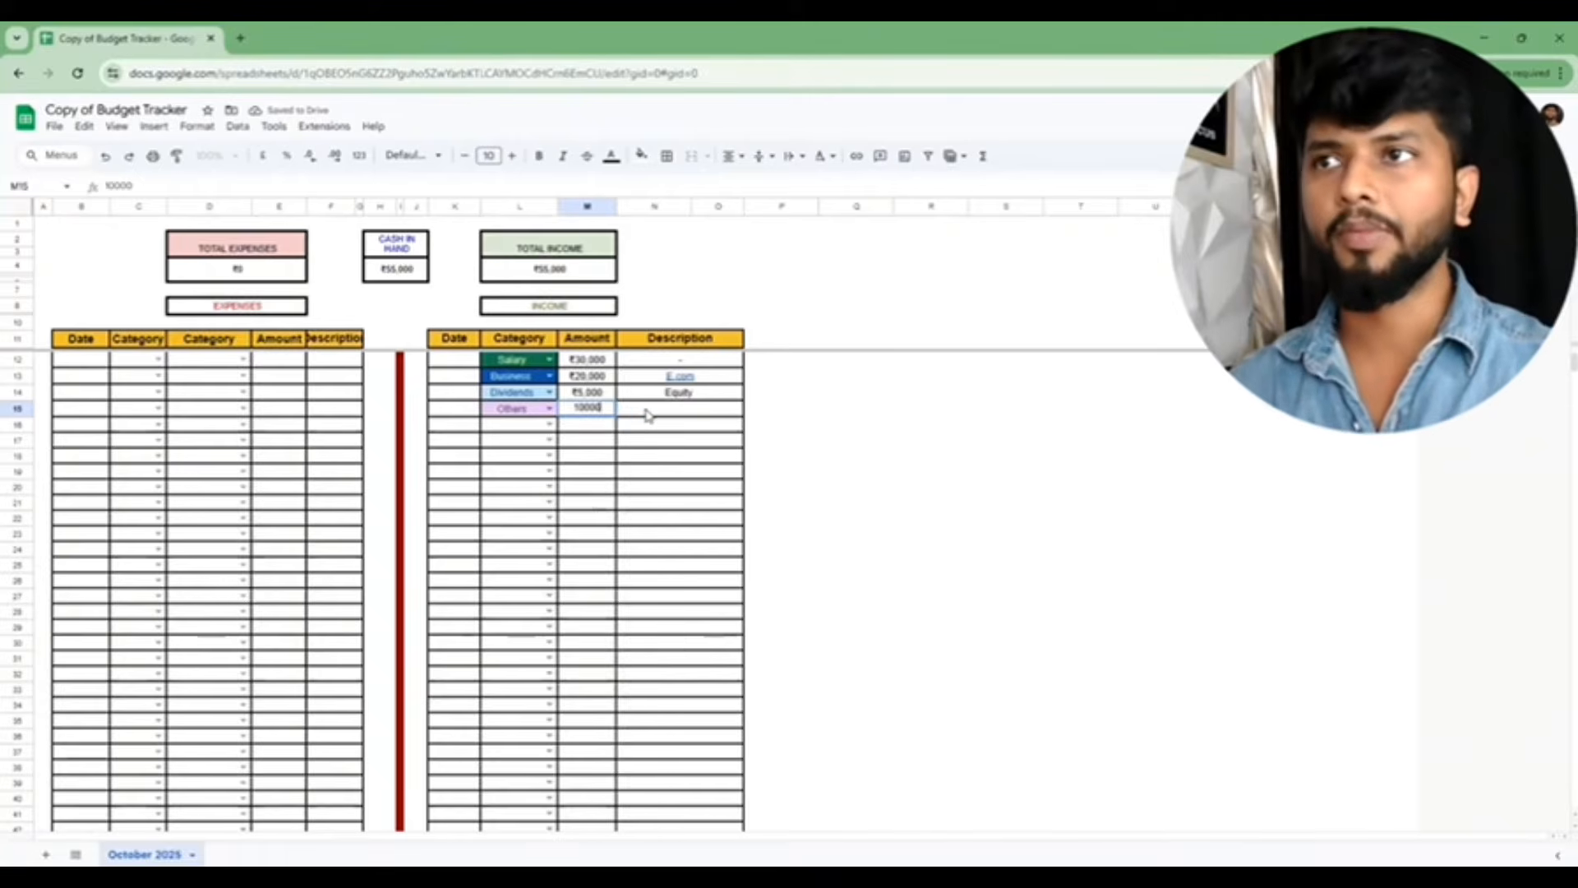
left_click(647, 415)
type("-")
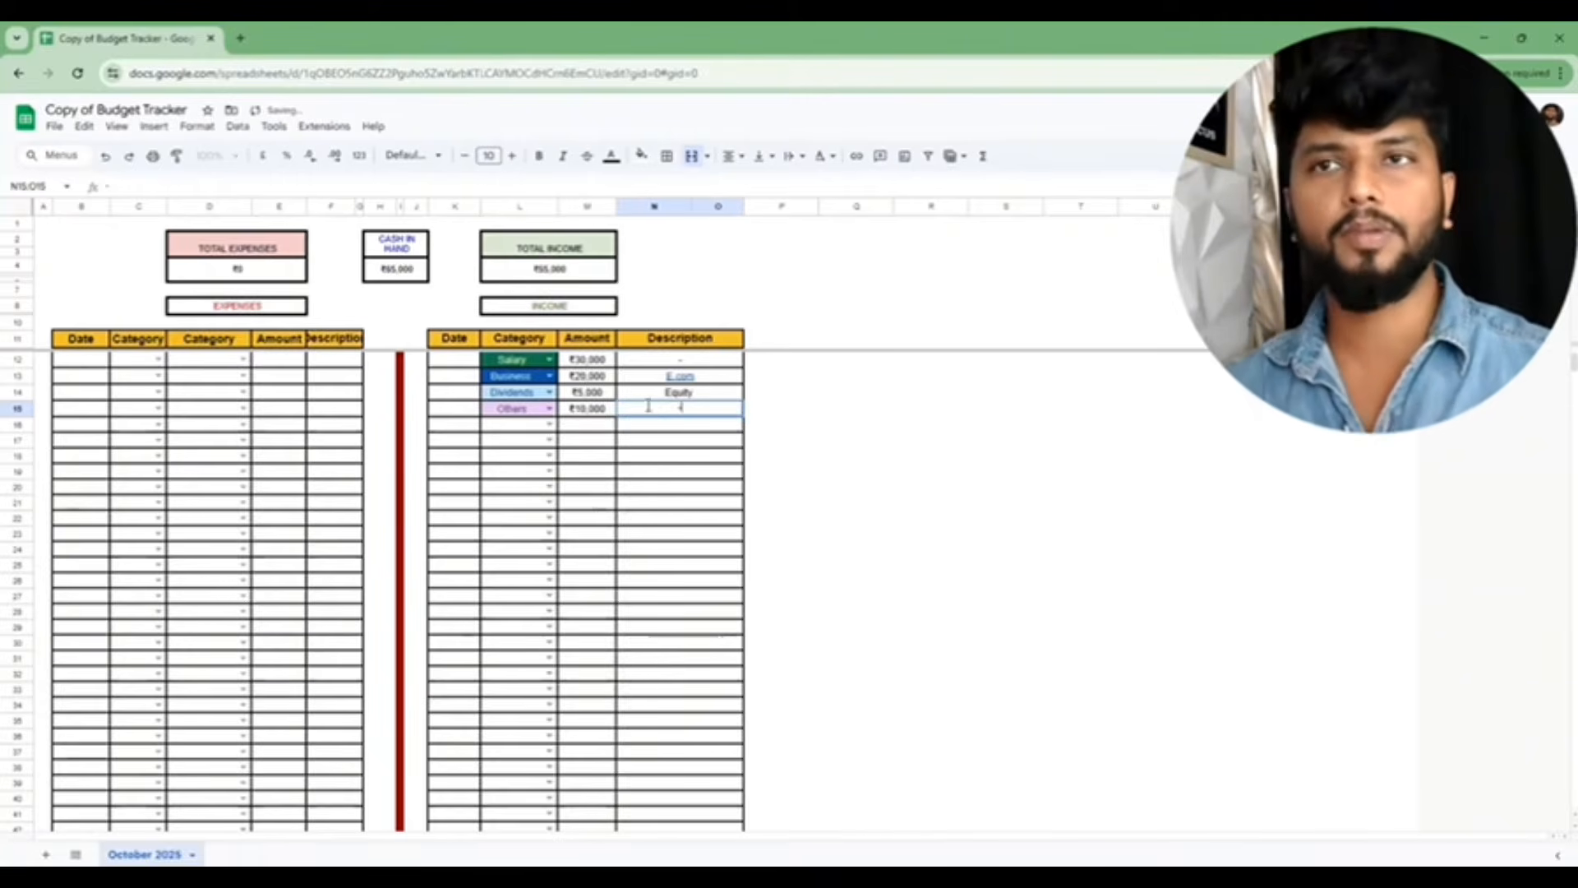
left_click(880, 411)
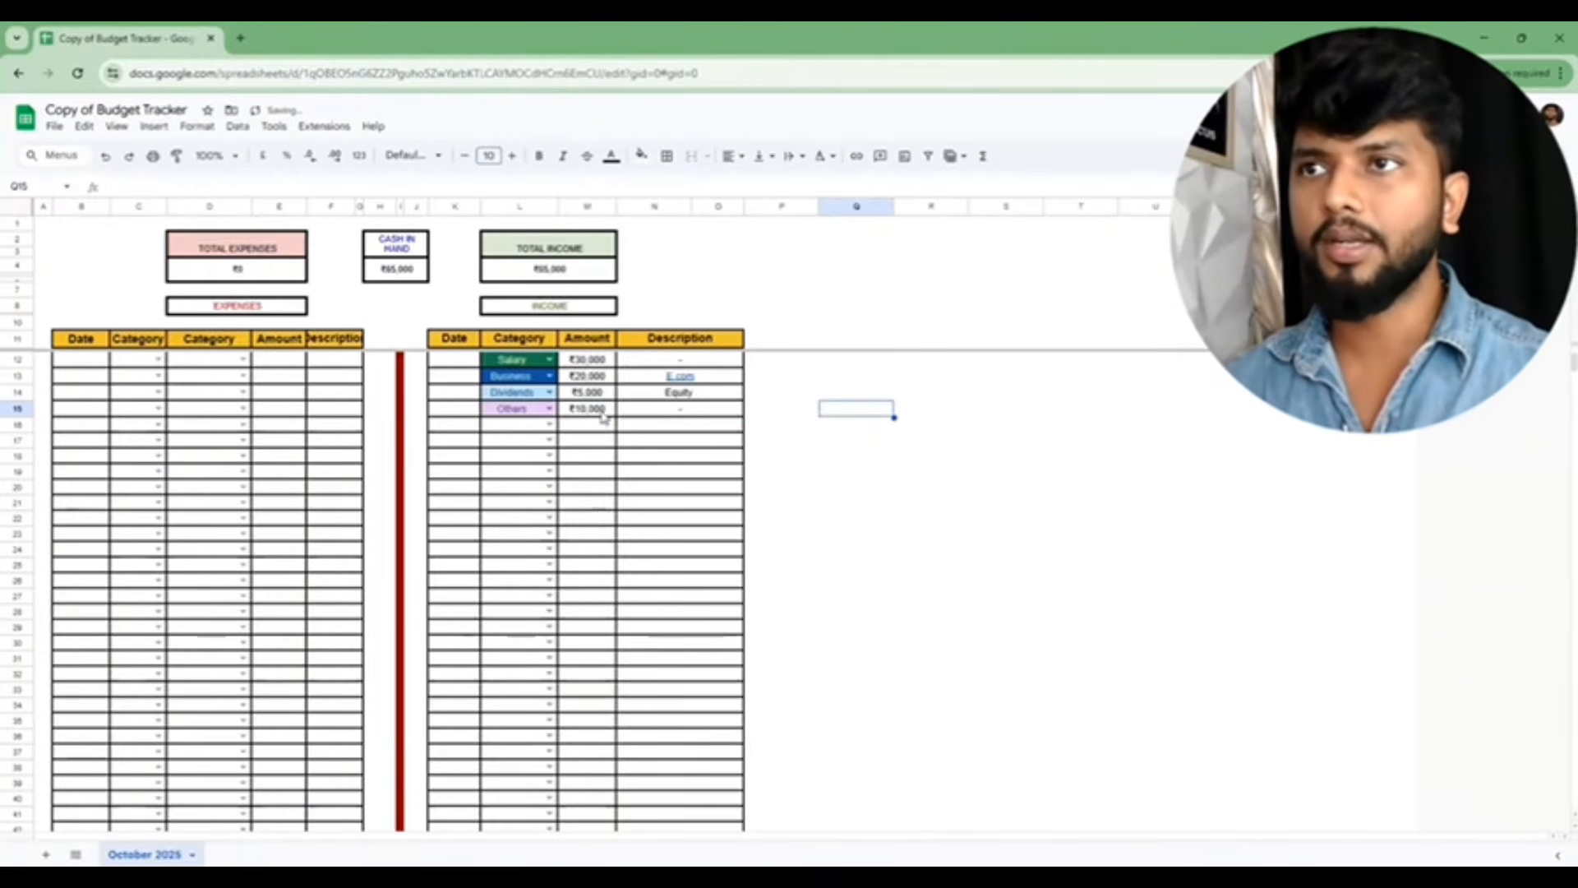
Step: Check the sum of the four income amounts against the total income cell
left_click_drag(592, 360, 594, 410)
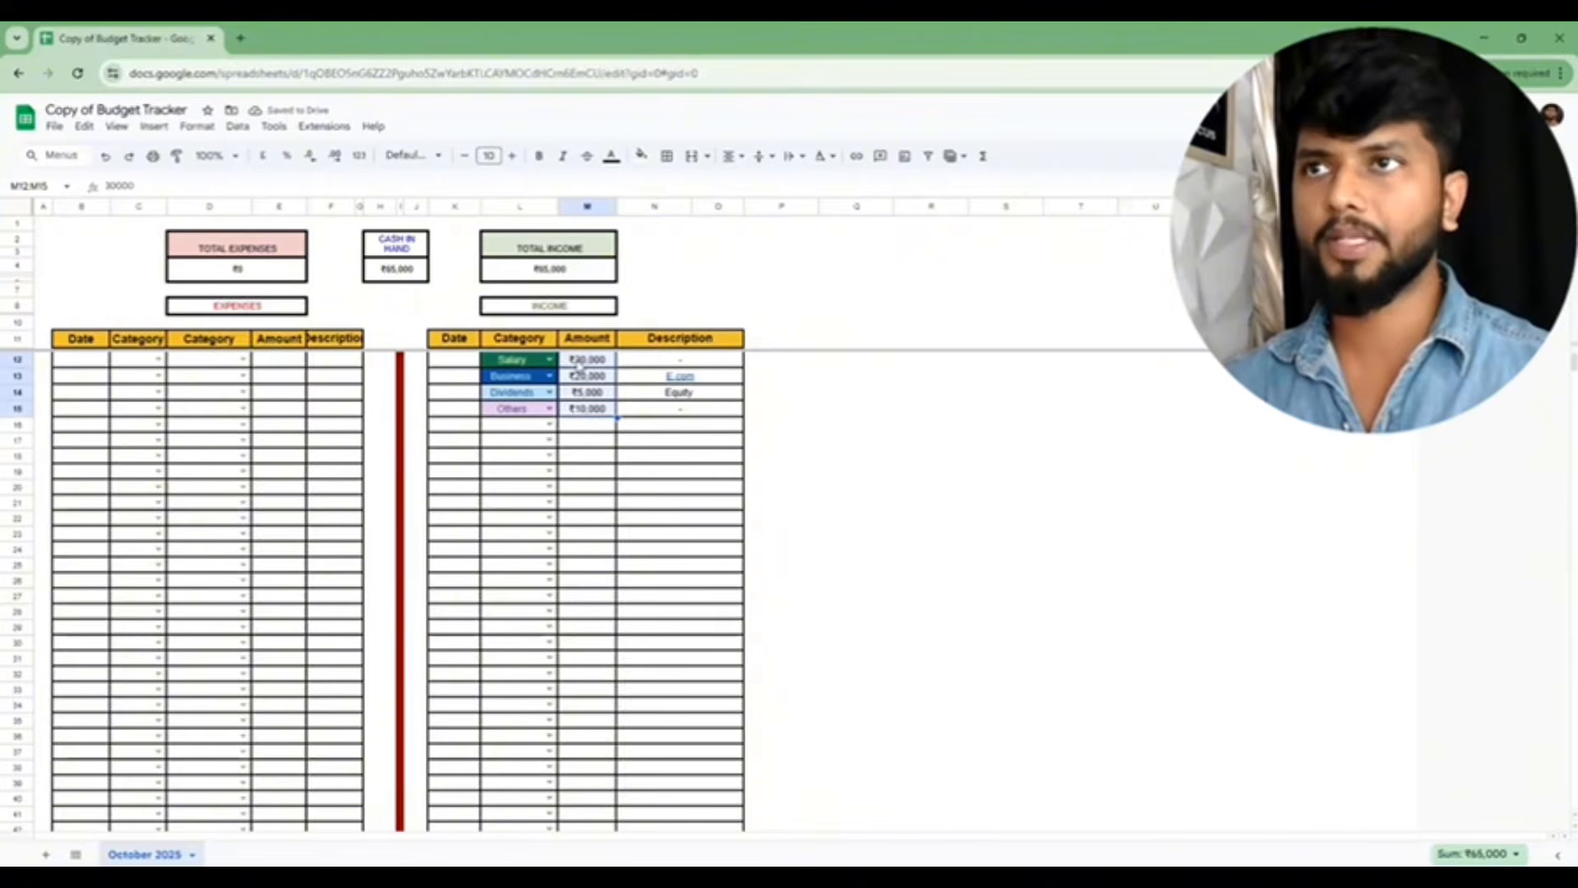
left_click(570, 272)
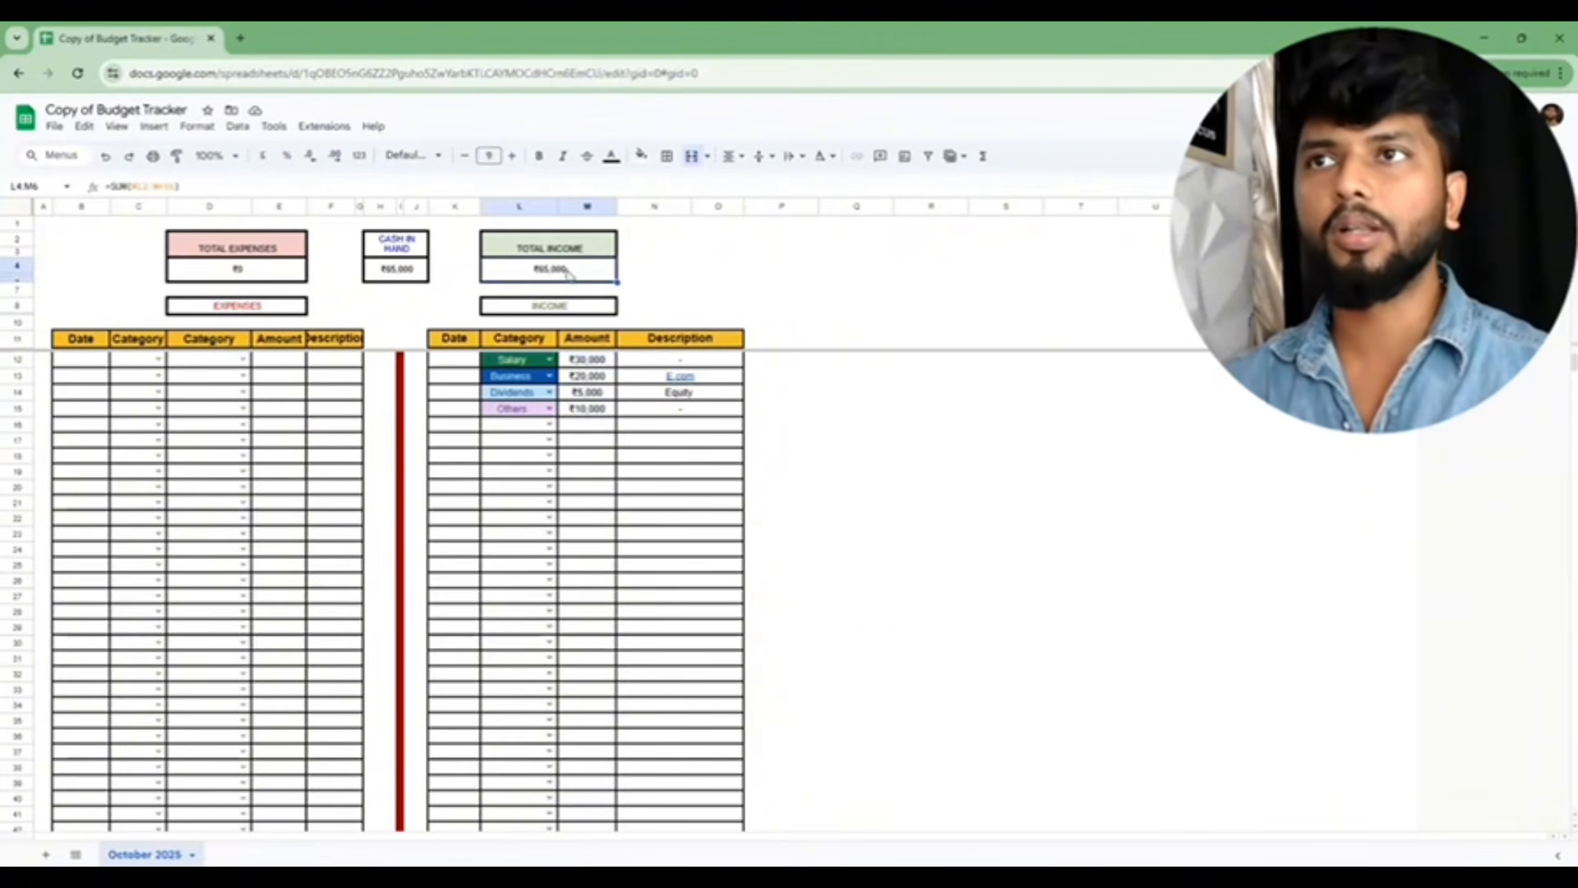
Step: Date the first expense row 23/10/2025 and set its main category to Savings
left_click(98, 366)
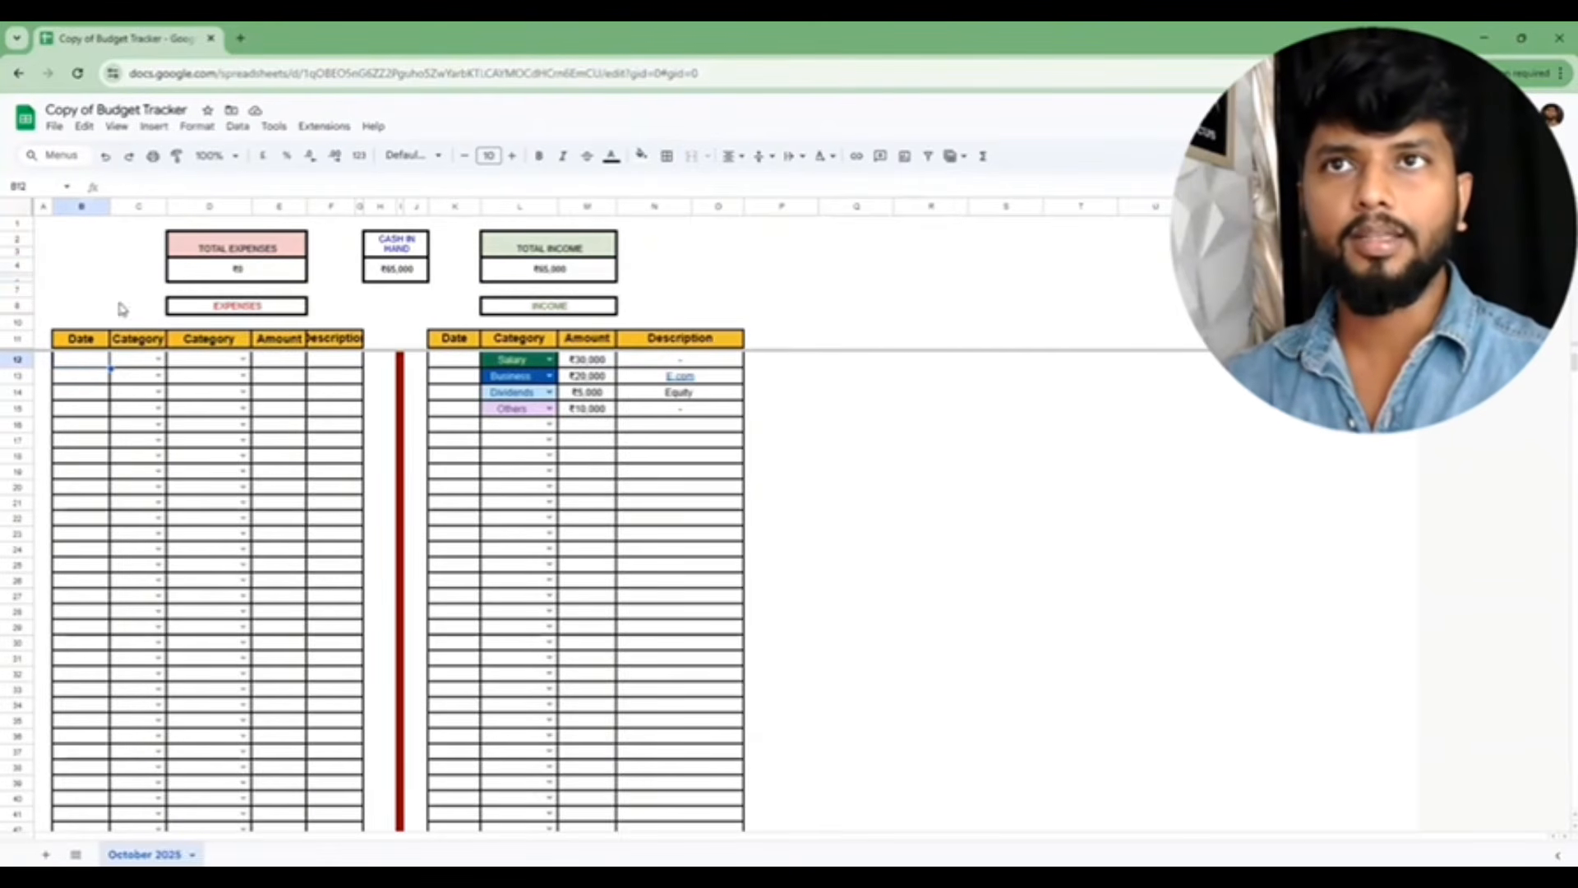
double_click(88, 361)
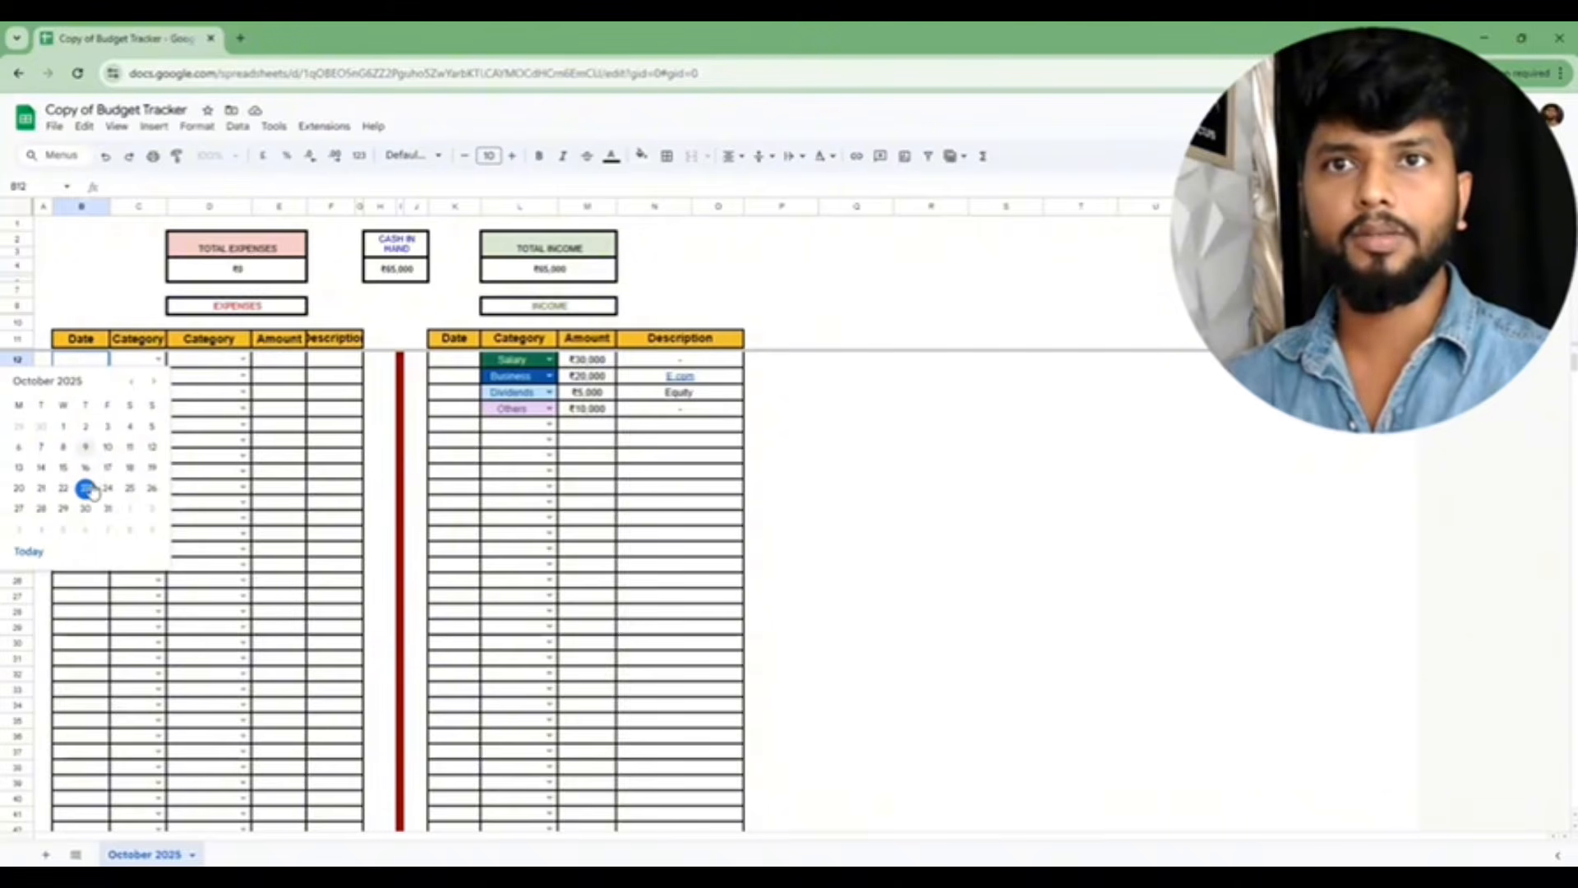
left_click(86, 489)
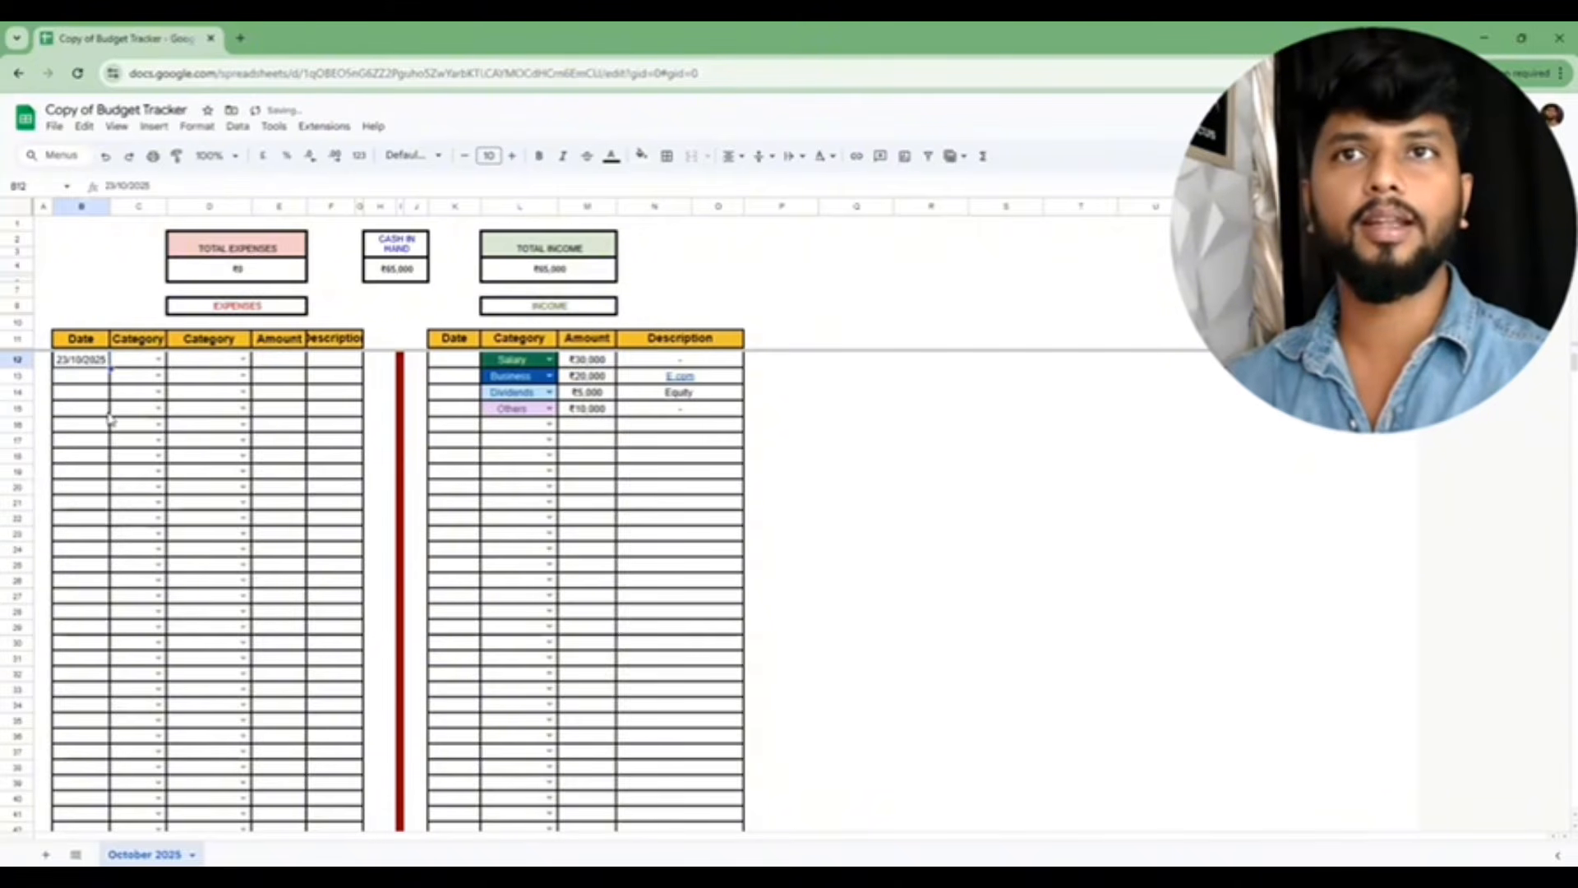
left_click(160, 362)
left_click(156, 384)
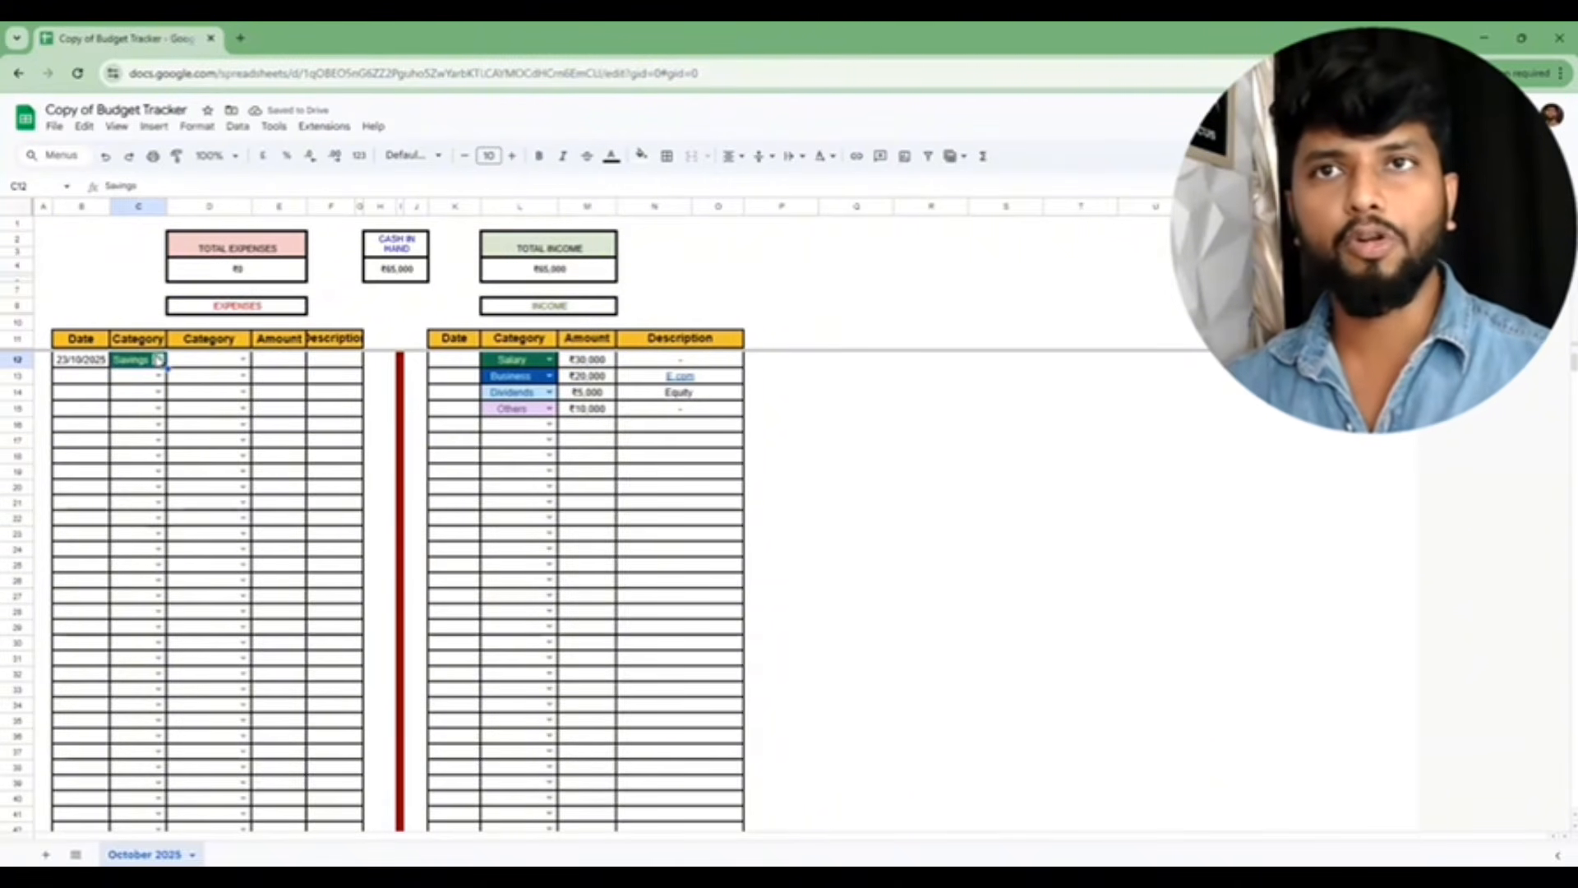
left_click(158, 359)
left_click(151, 383)
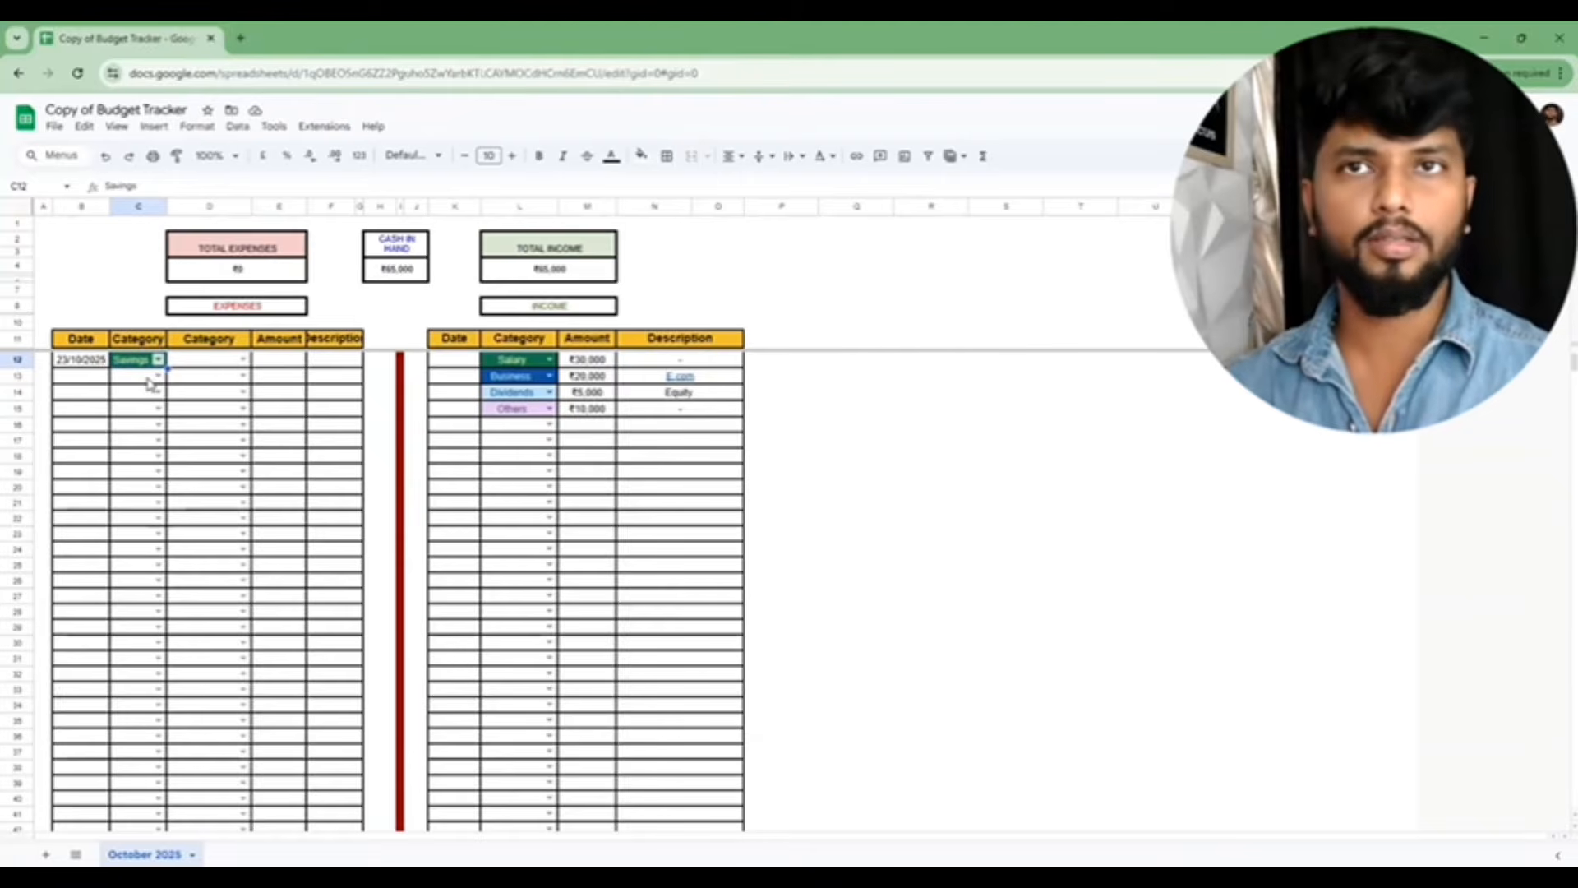
Step: Set the first expense row's subcategory to Mutual Funds and its amount to 10000
left_click(242, 360)
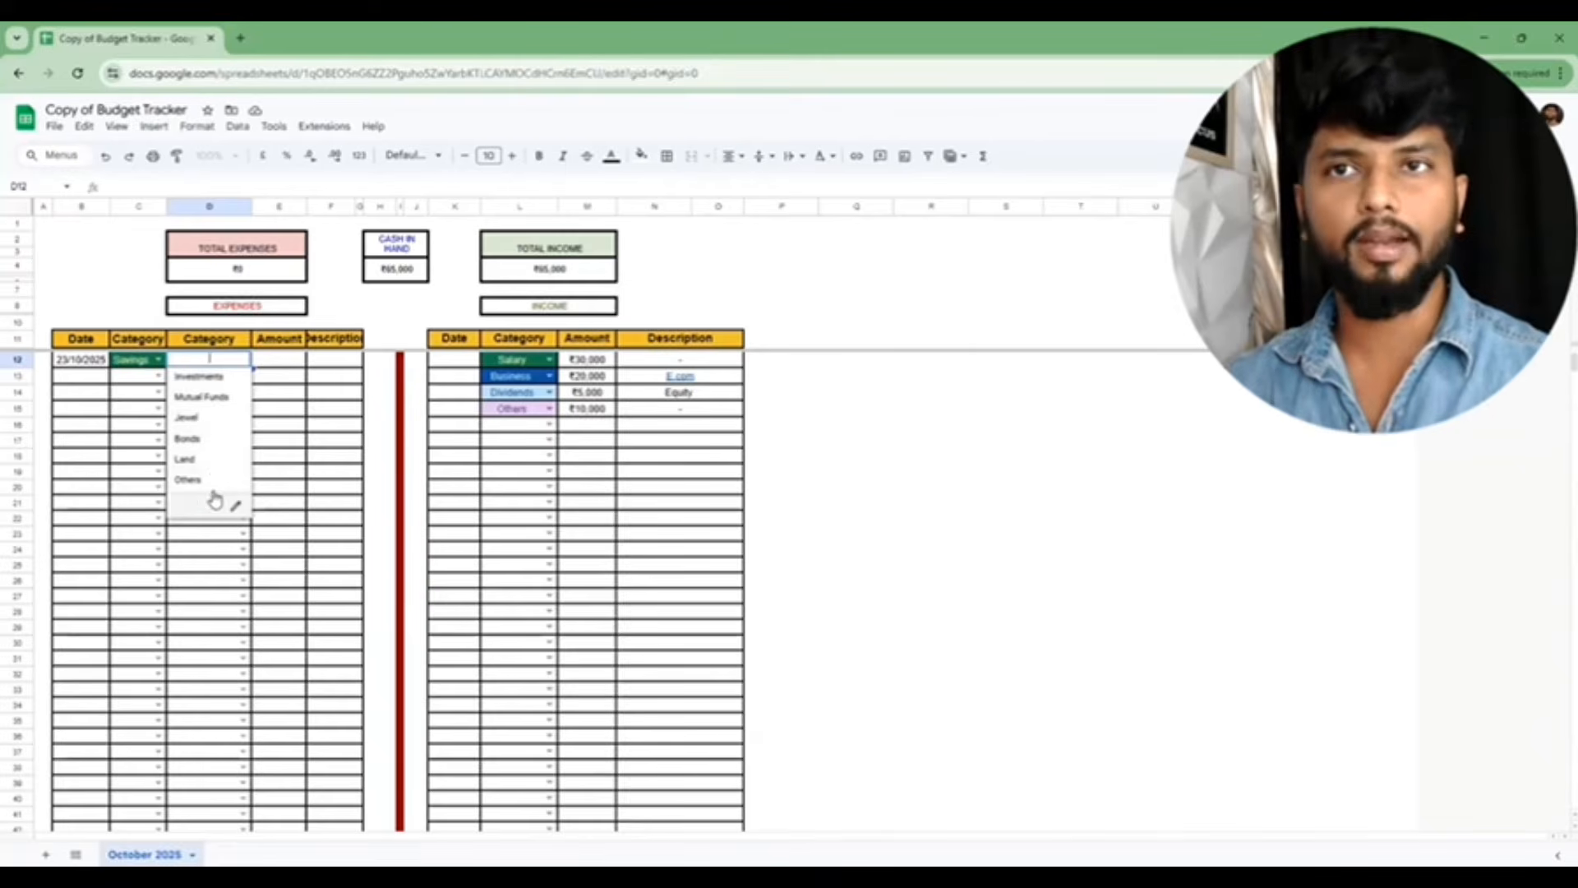
left_click(209, 407)
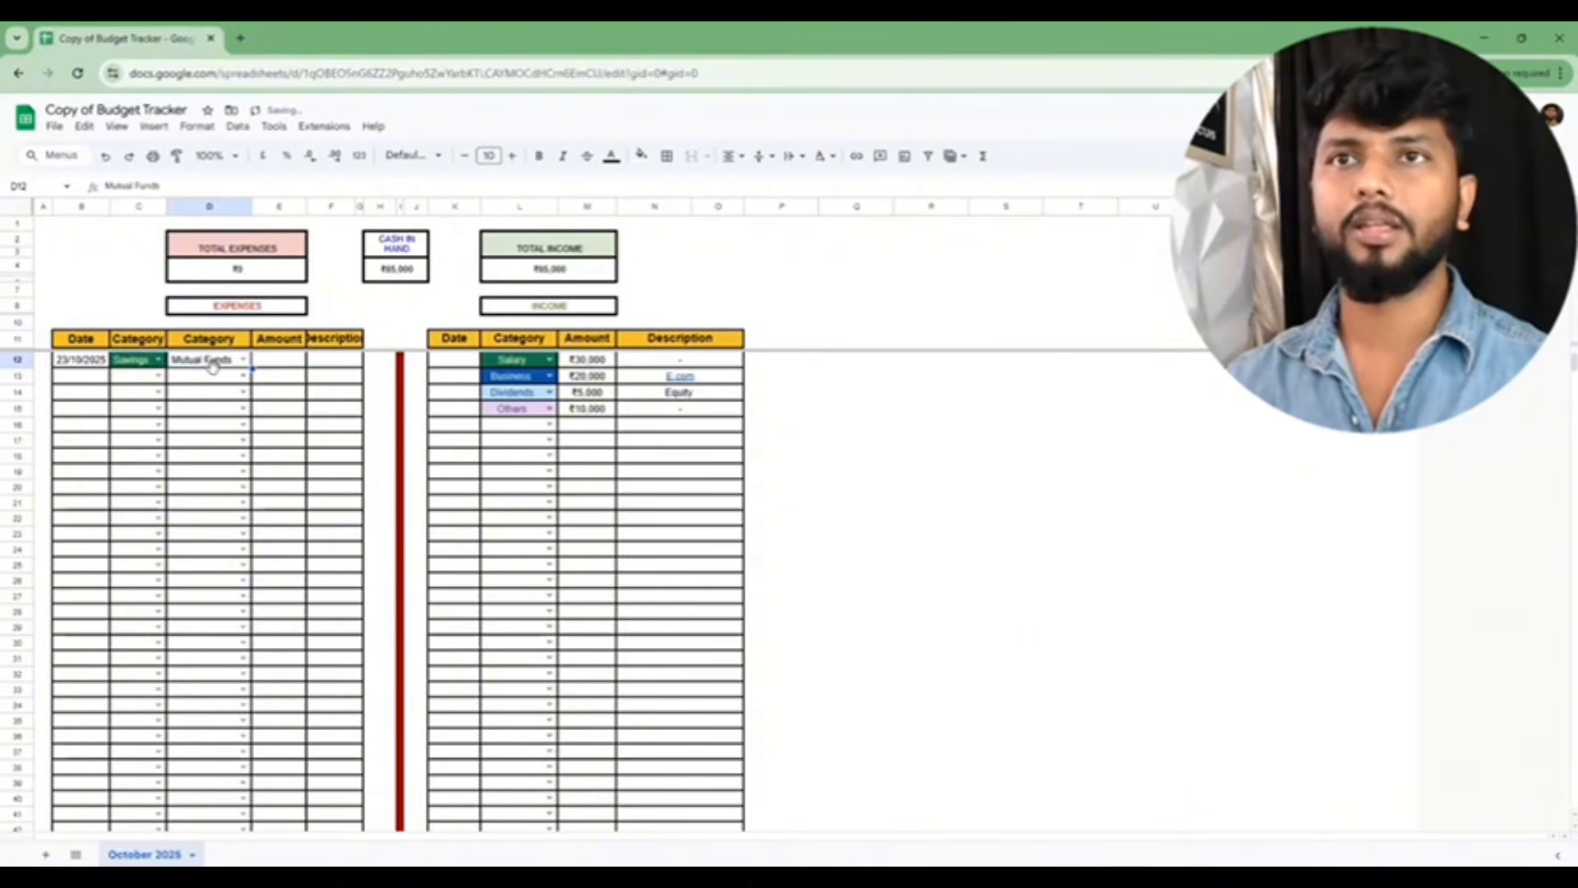
left_click(278, 364)
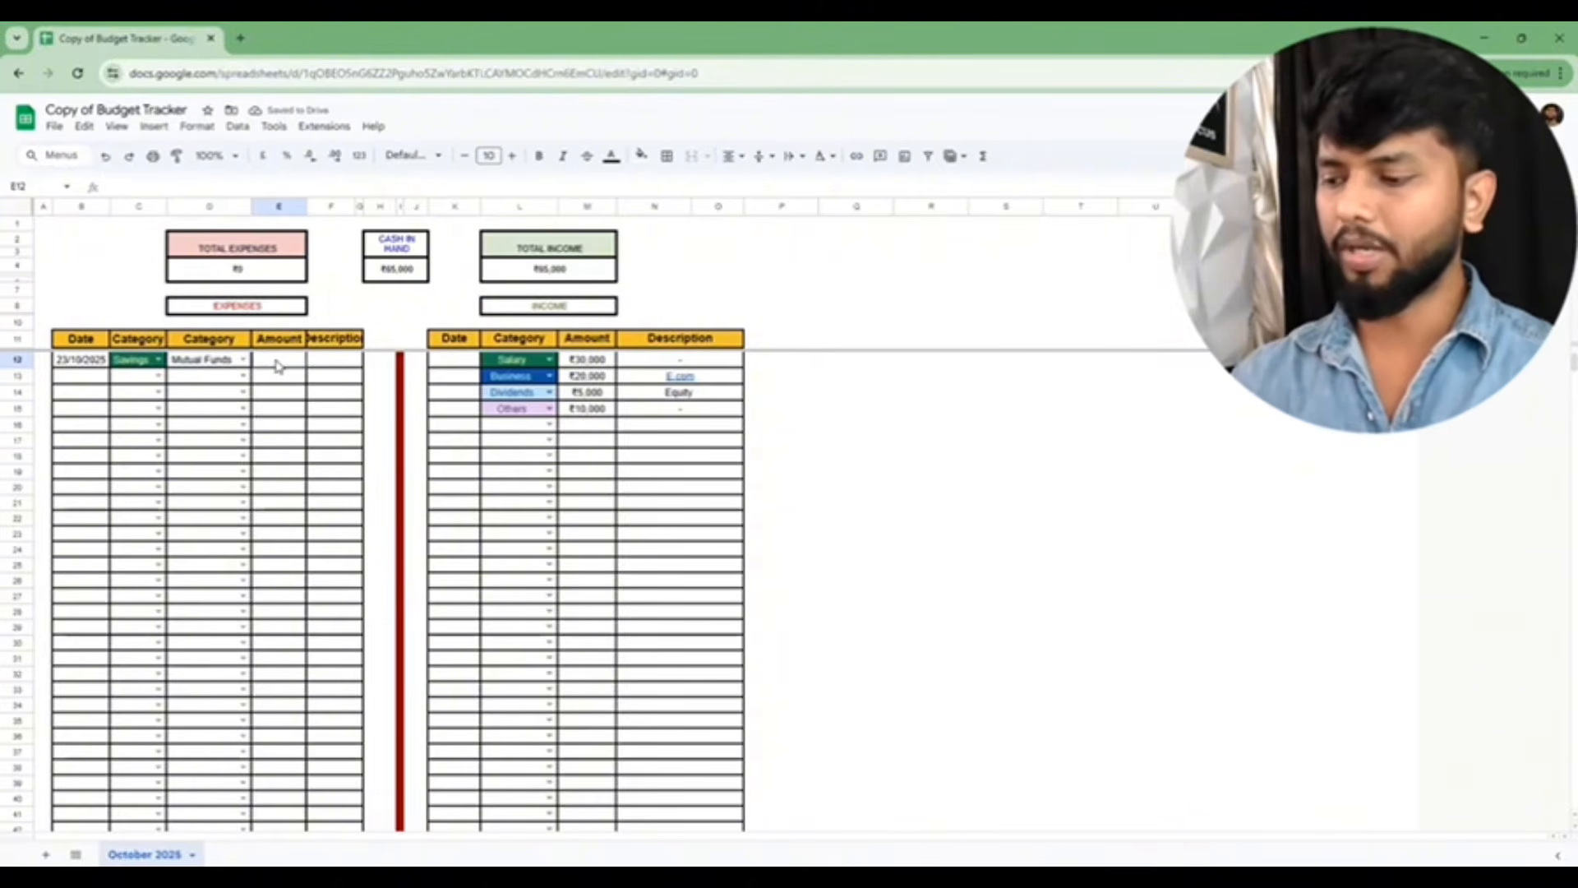
type("10,00")
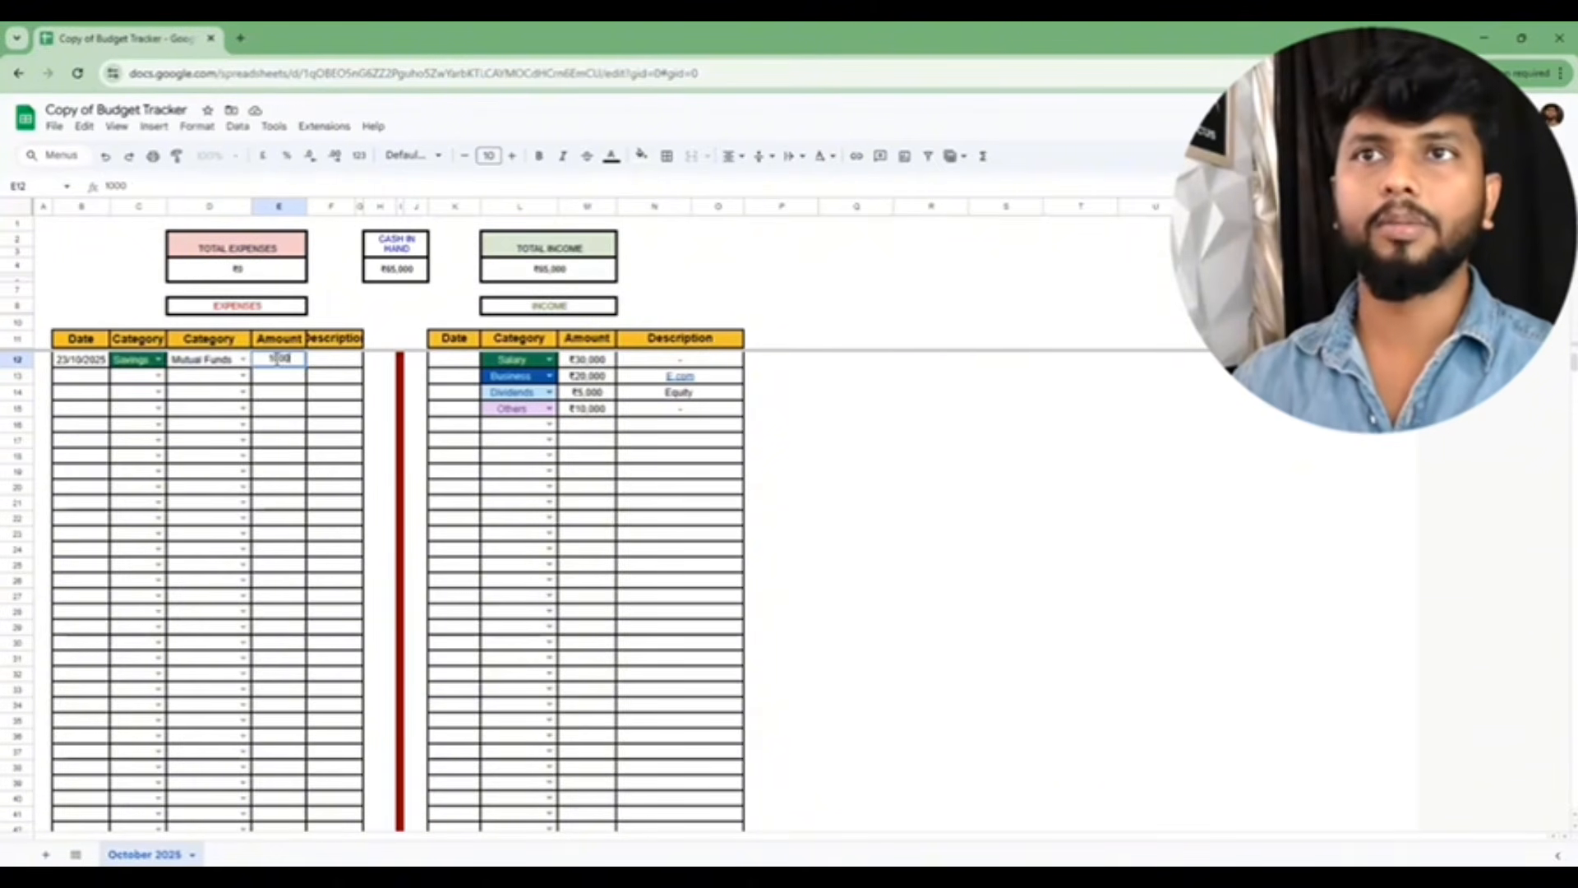
type("0")
Step: Enter "Nifty 50 uti" as the description of the Mutual Funds expense
left_click(332, 366)
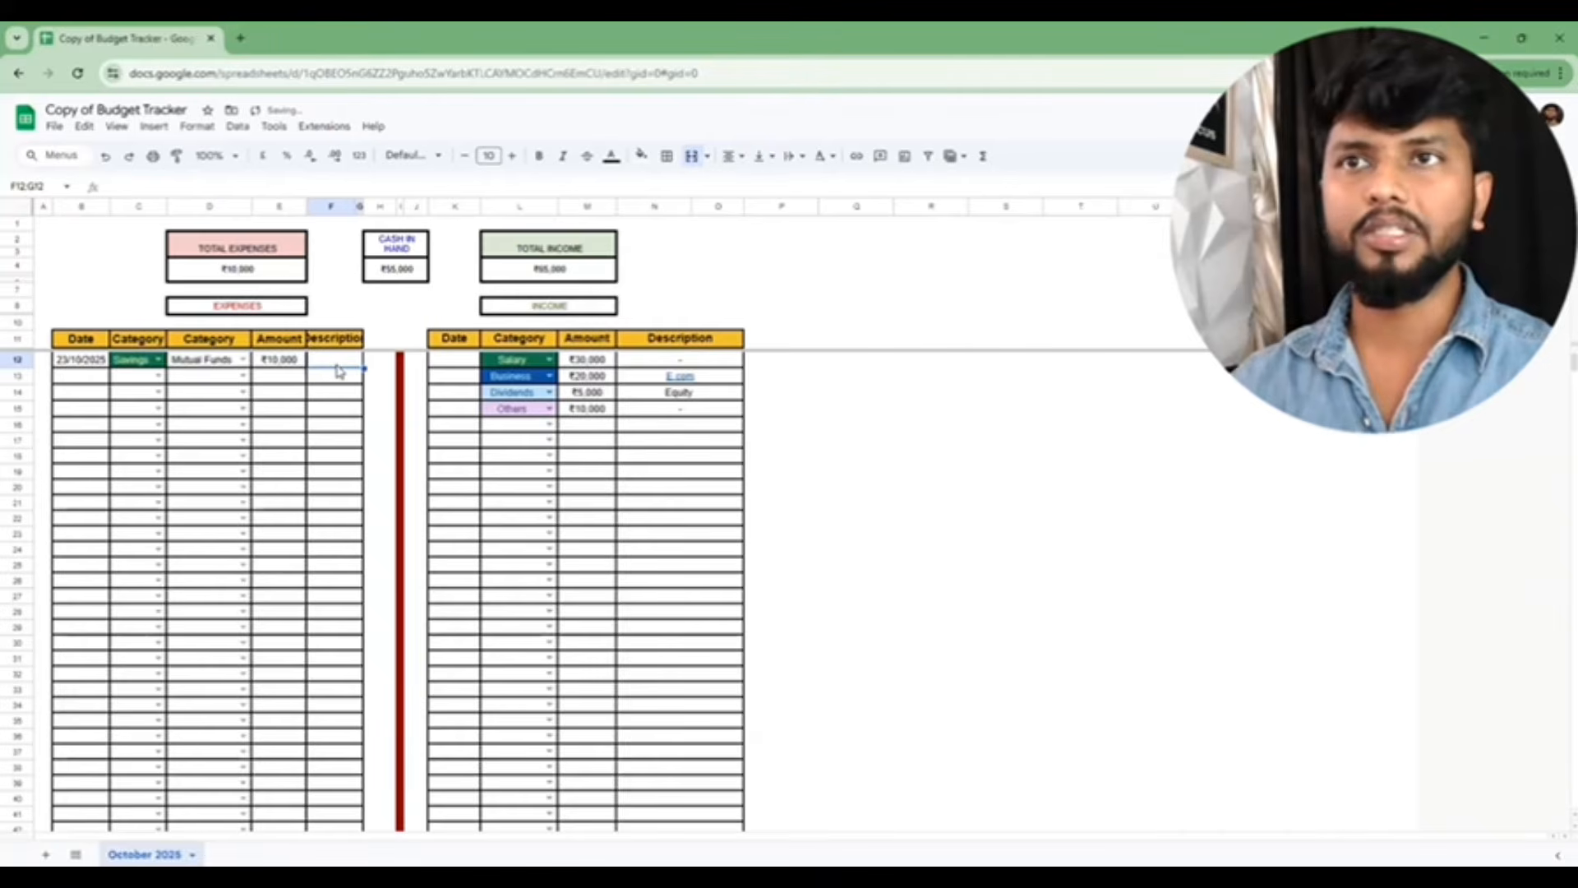
type("uti n")
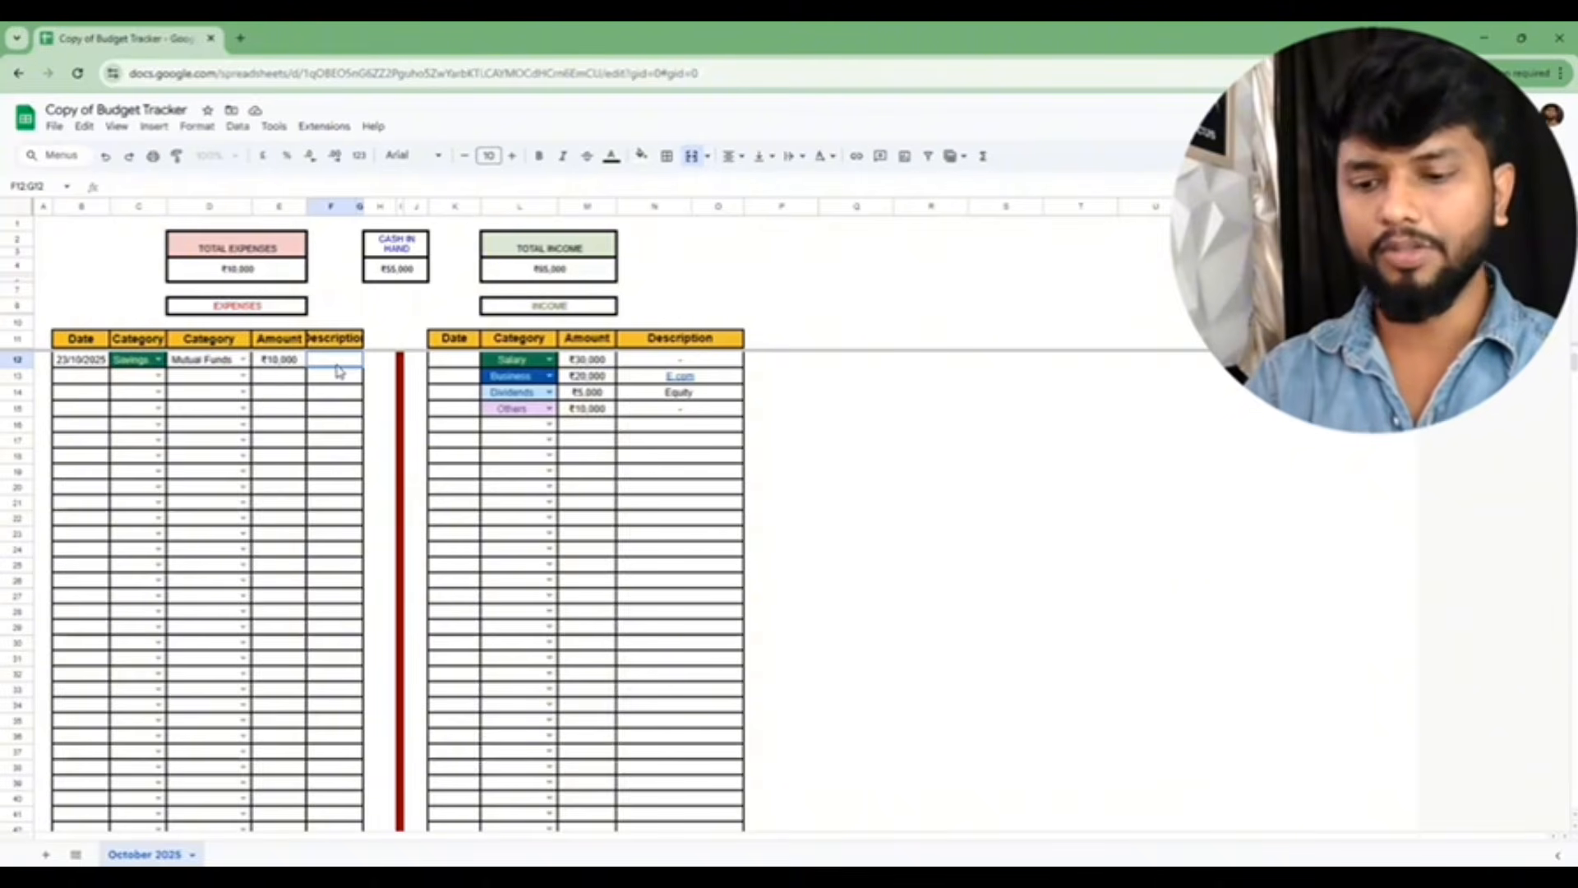
type("50")
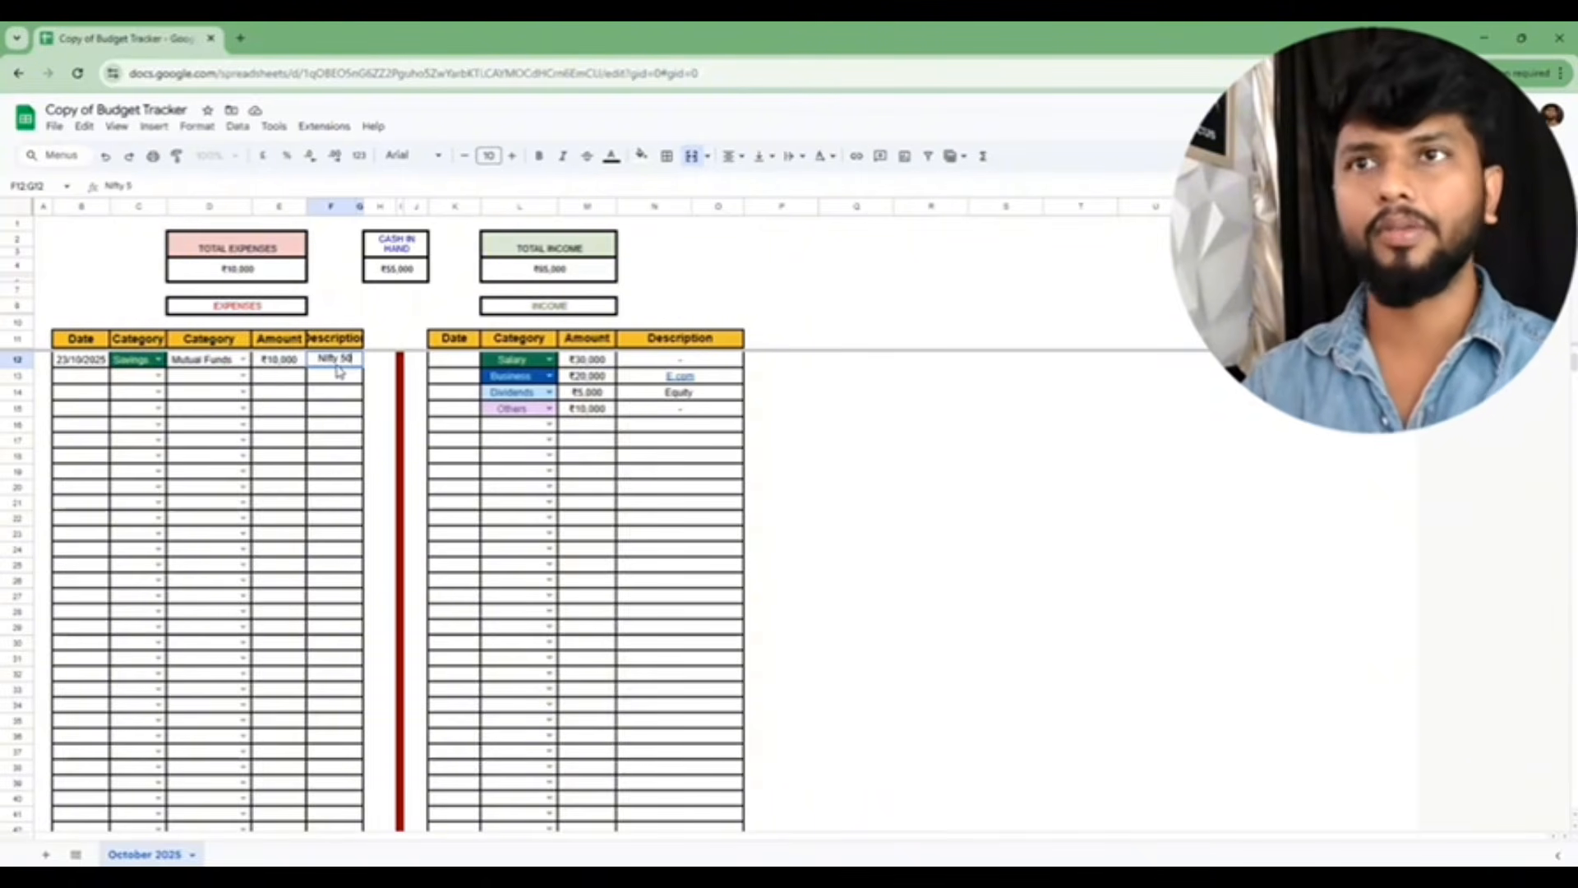
type(" uti")
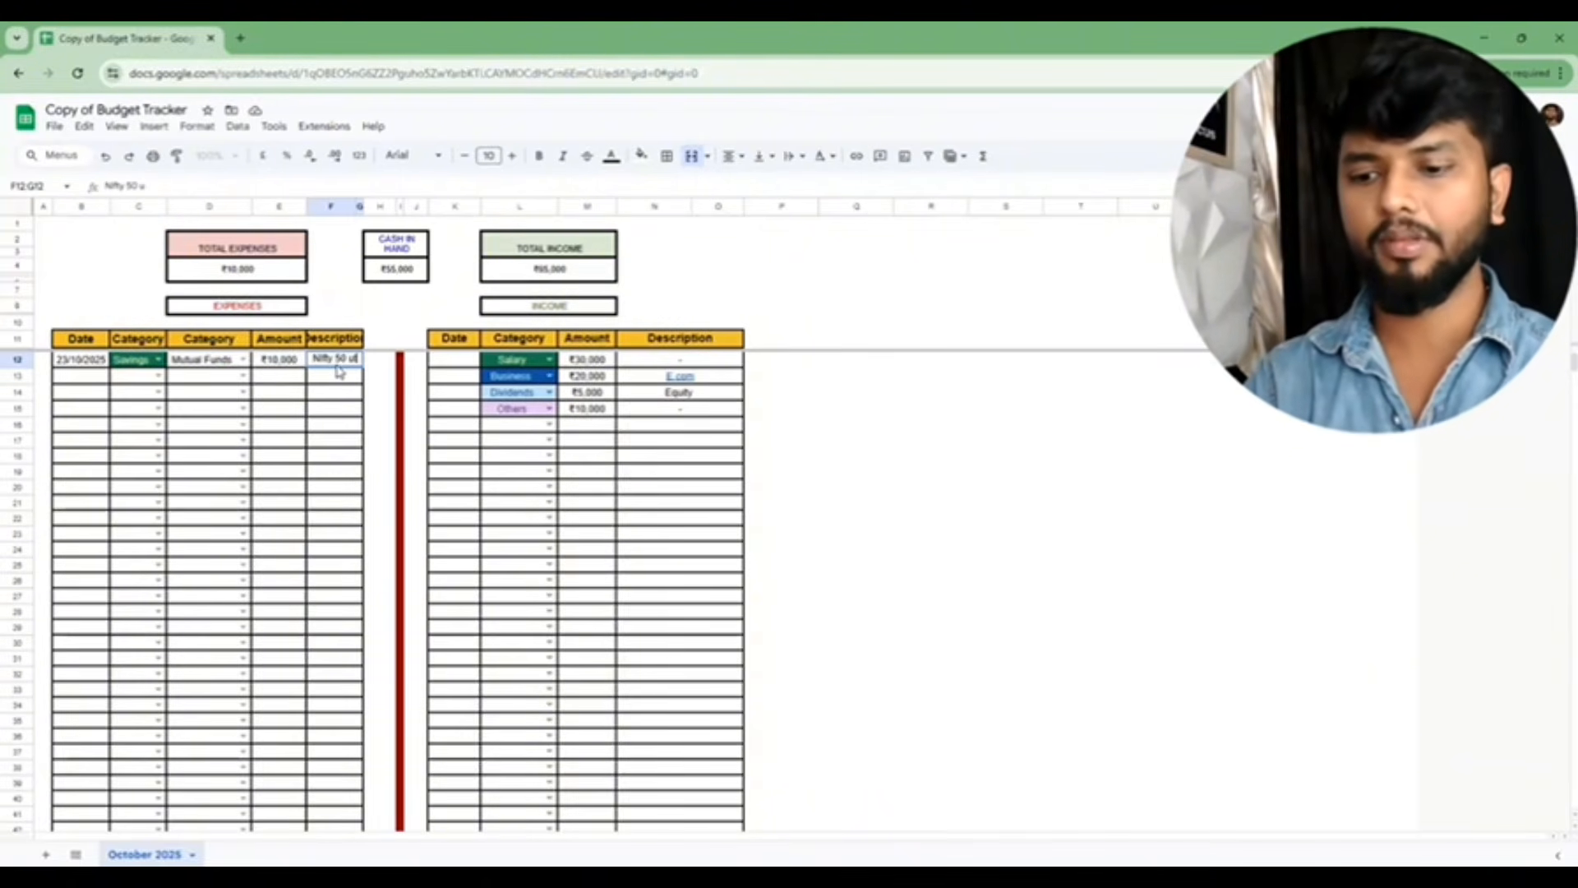
Step: Start the second expense row with date 23/10/2025, main category Needs and subcategory Fuel
double_click(70, 378)
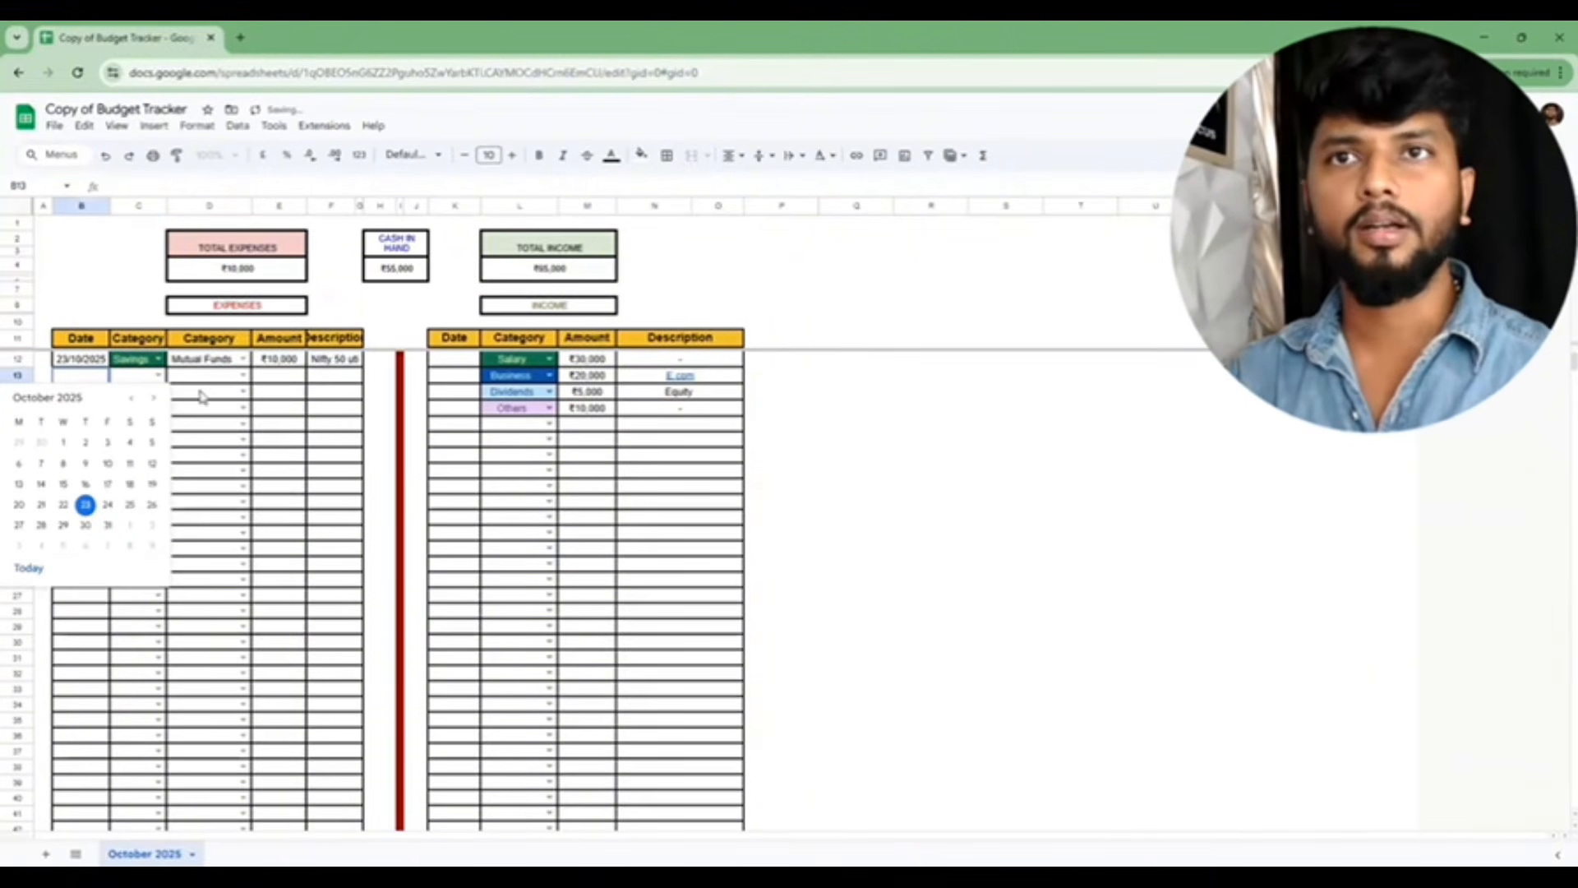
left_click(84, 504)
left_click(158, 375)
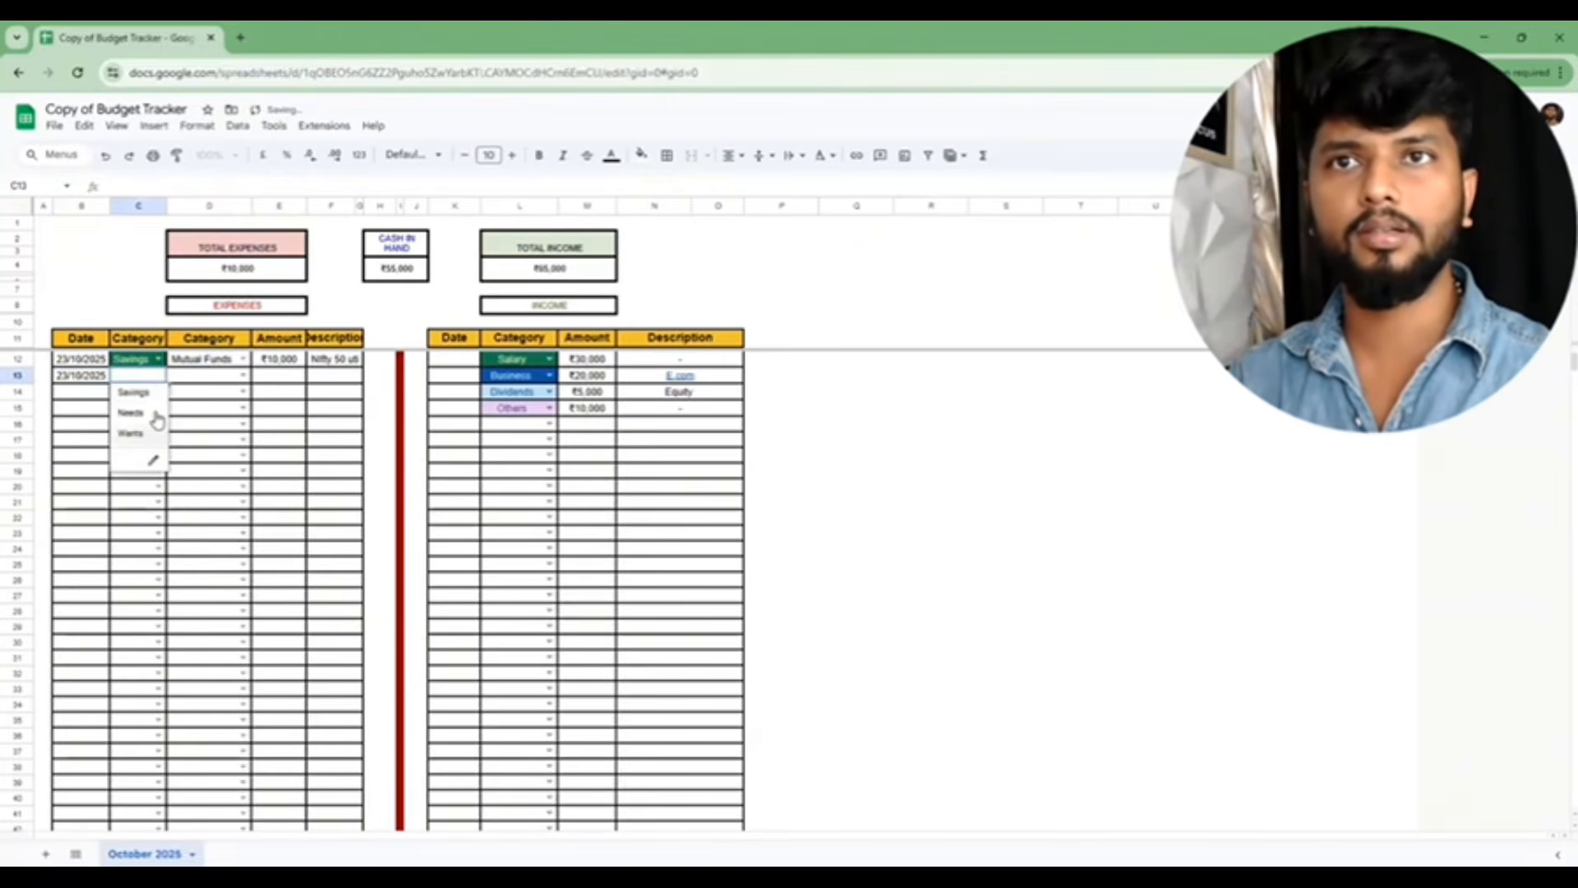
left_click(156, 413)
left_click(158, 375)
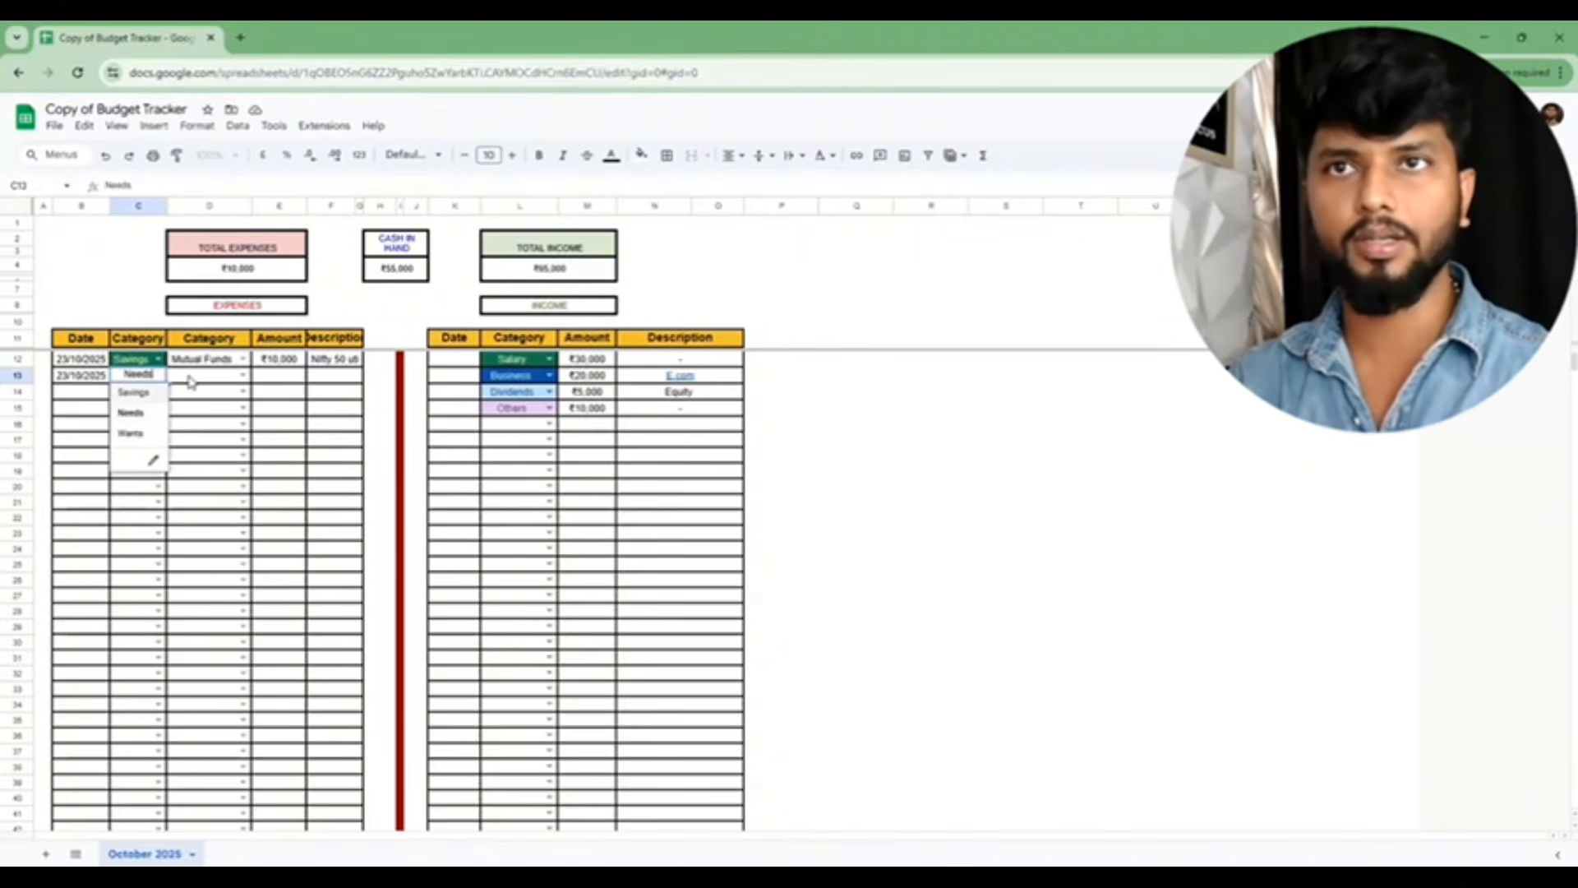
left_click(240, 376)
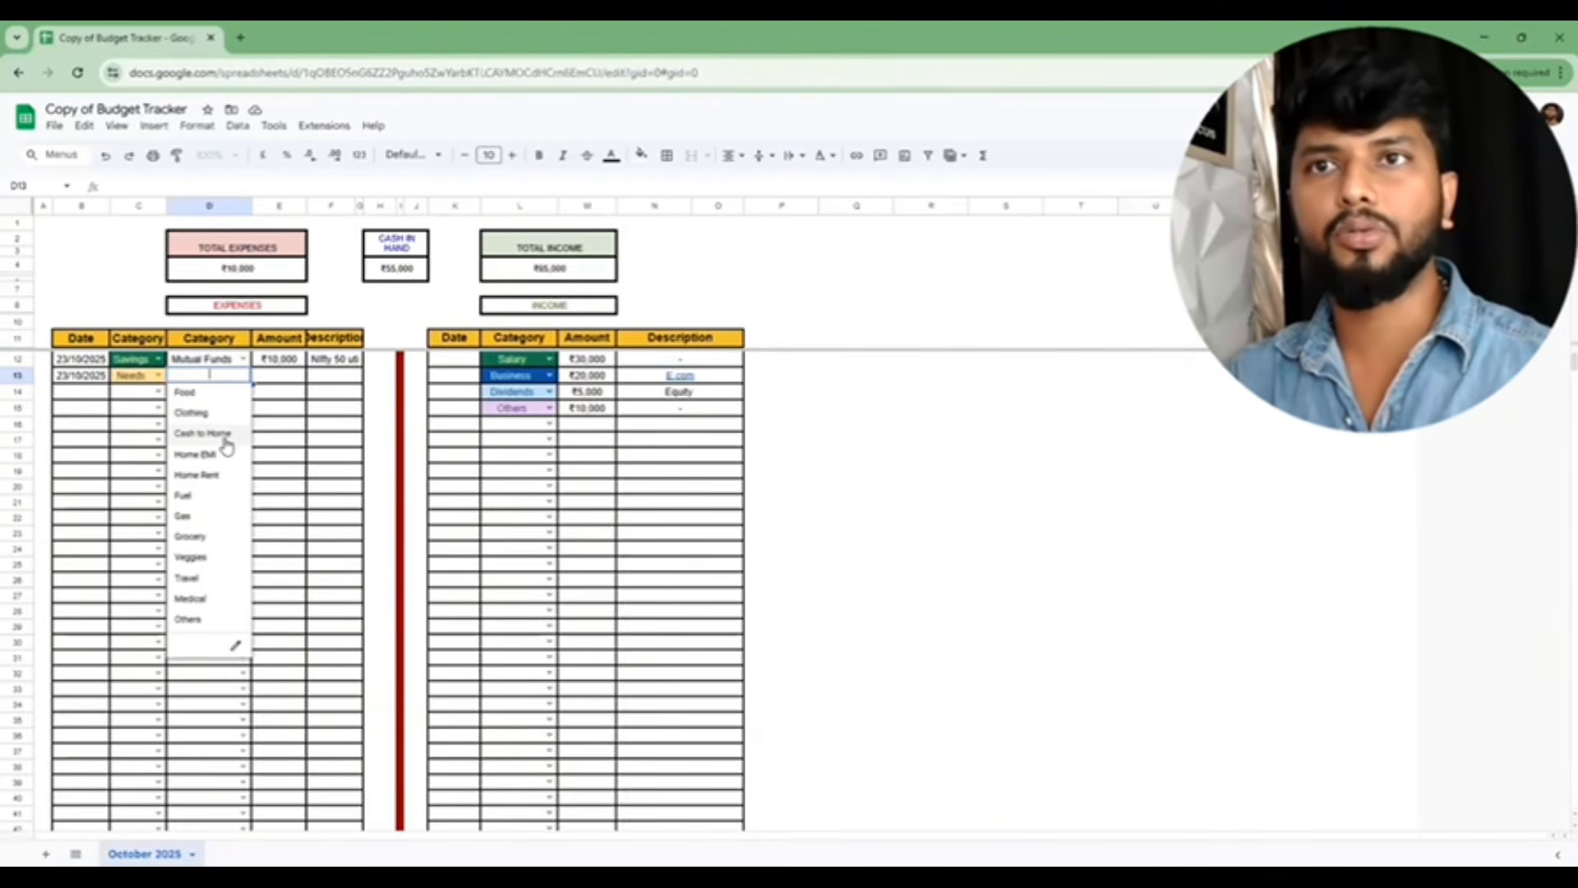
left_click(223, 497)
Step: Give the Fuel expense an amount of 100 and the description "car"
left_click(282, 383)
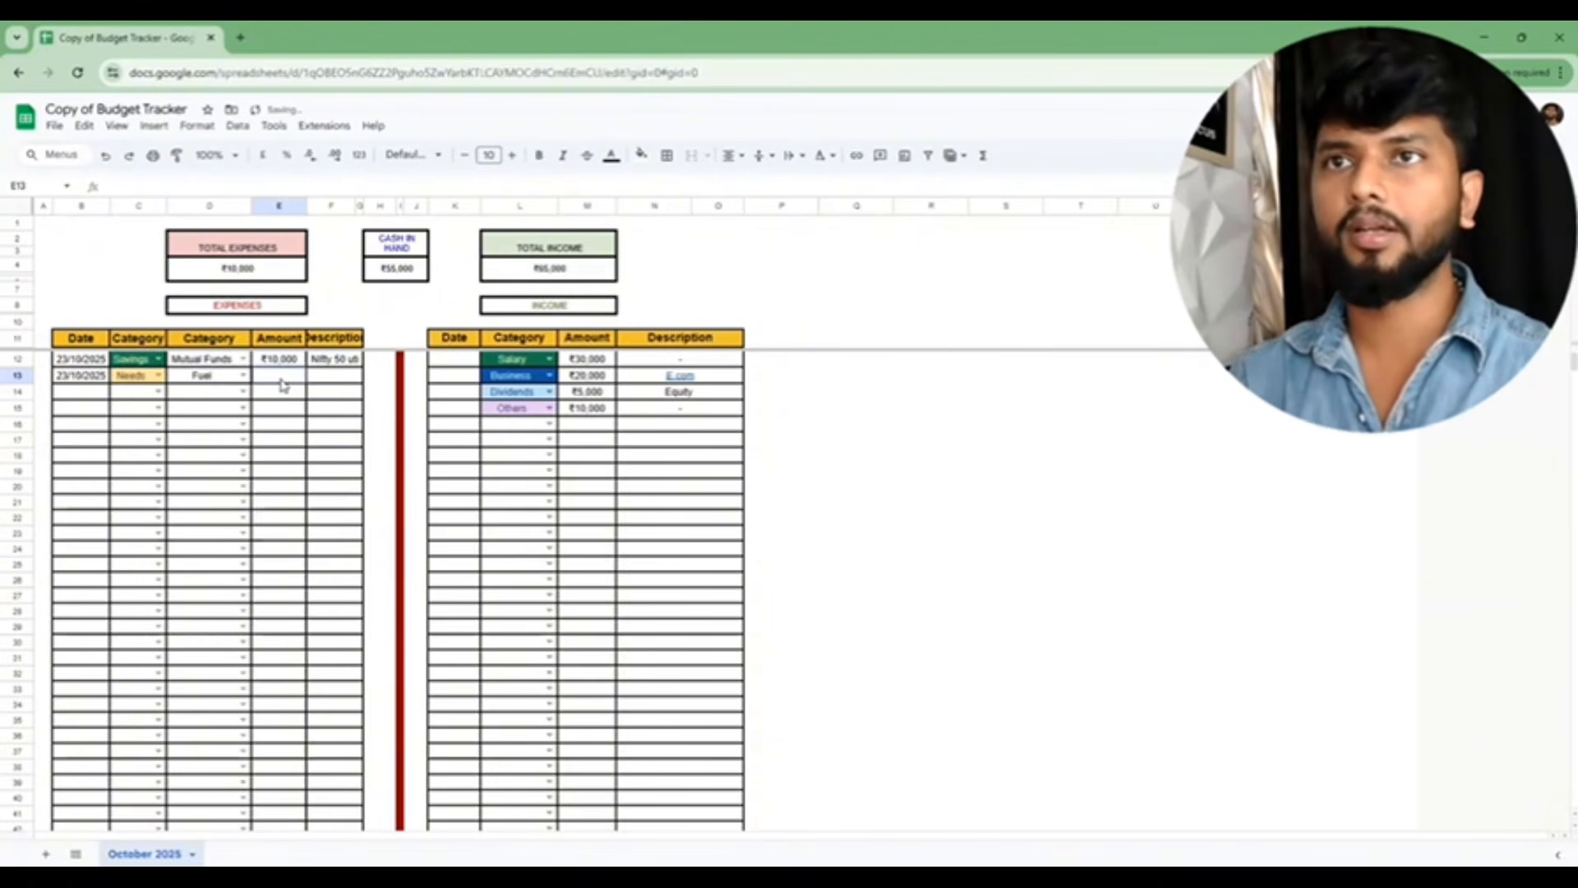
type("100")
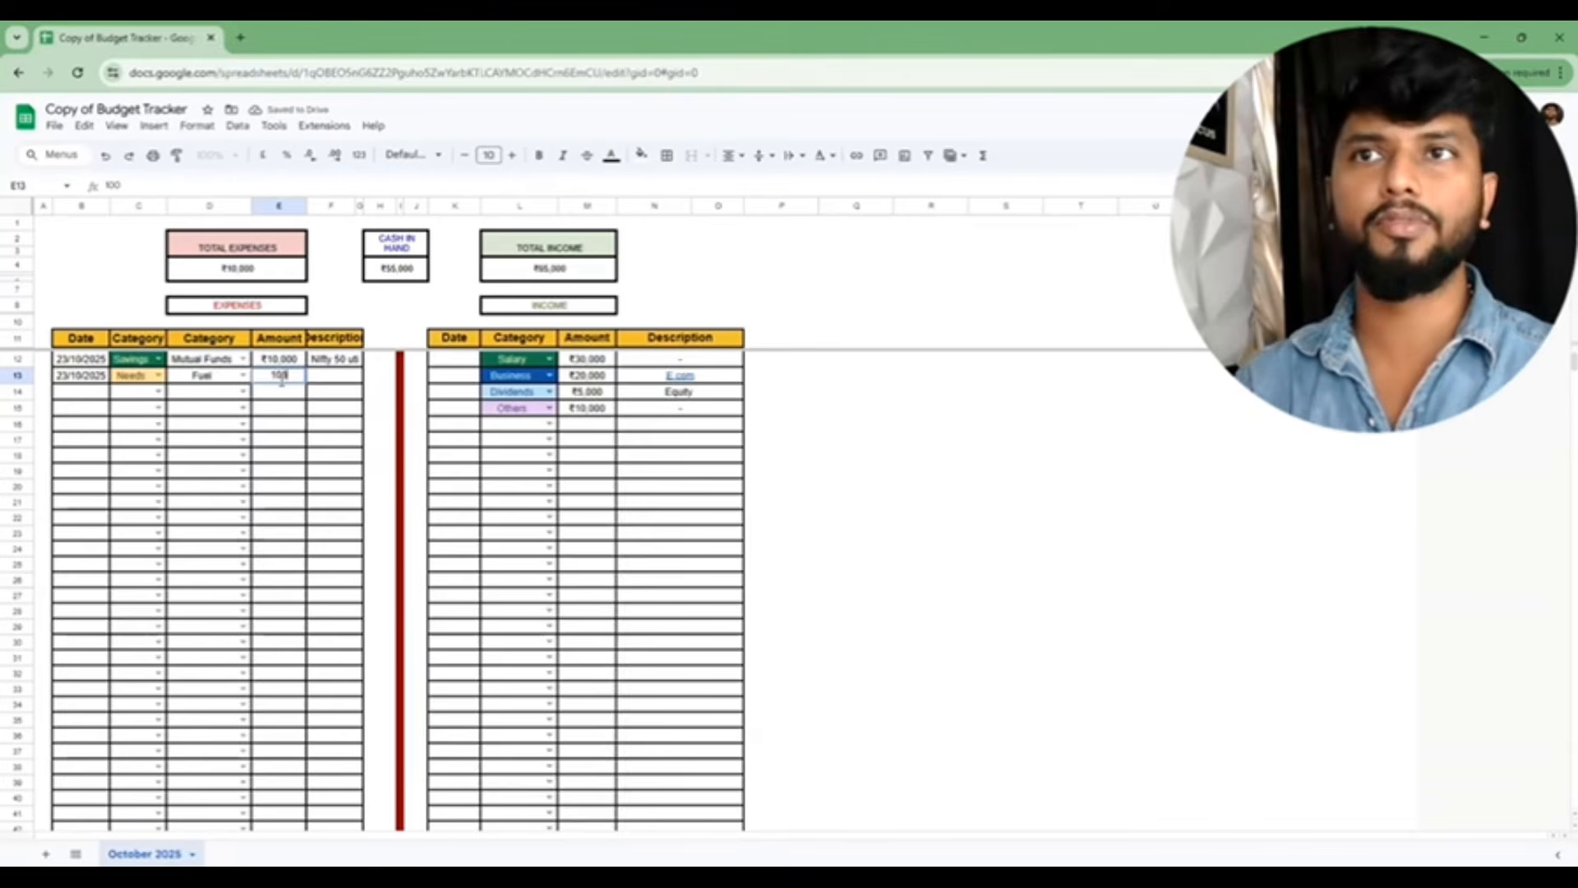
key("Tab")
type("bi")
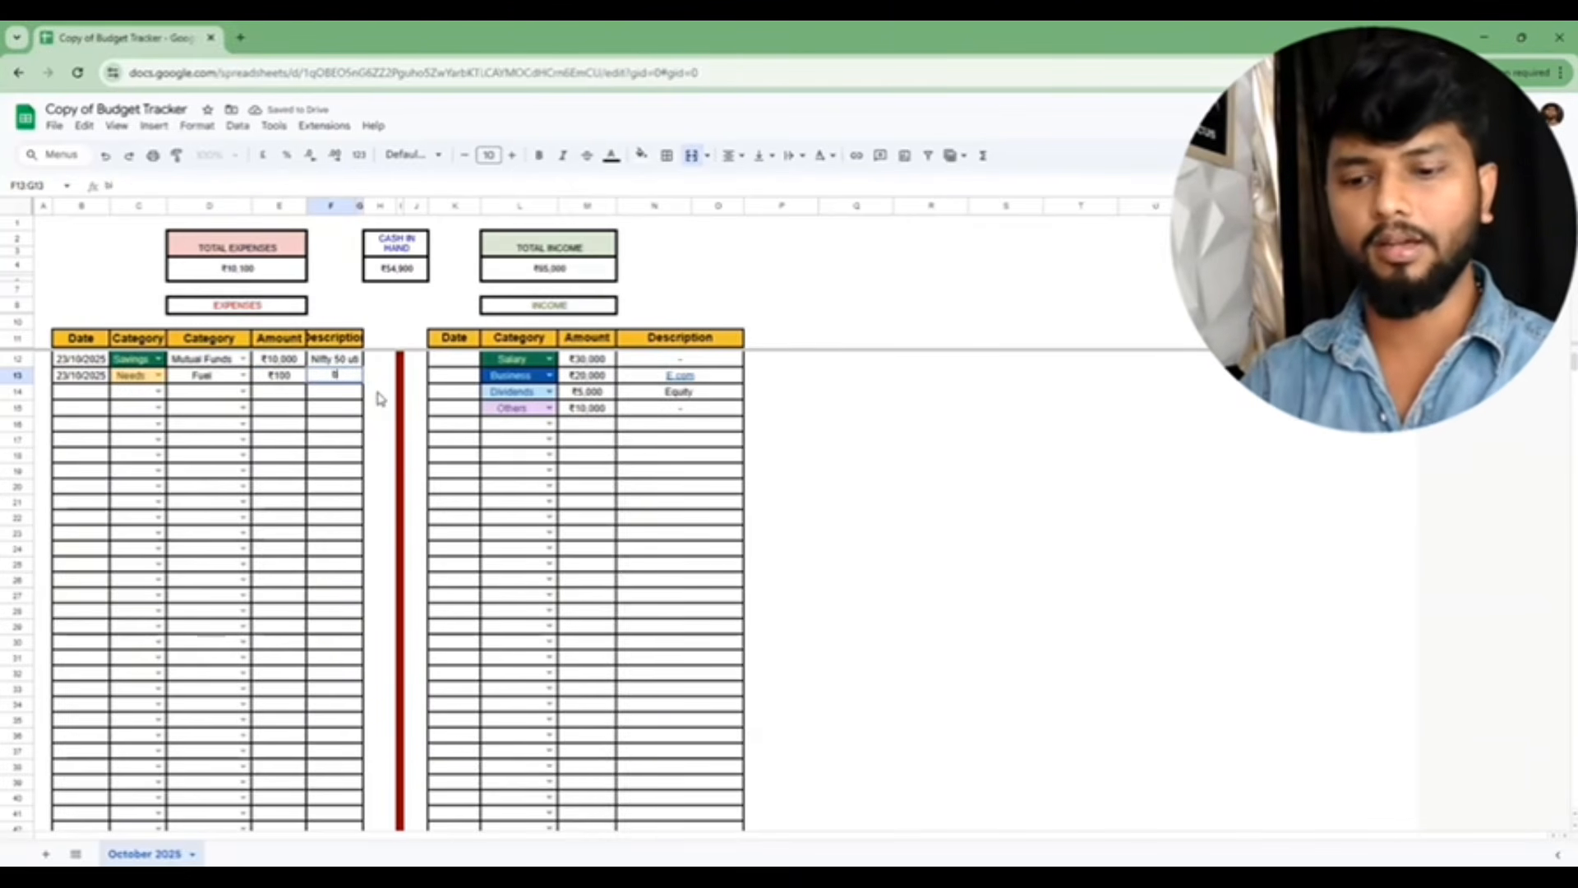
type("kecar")
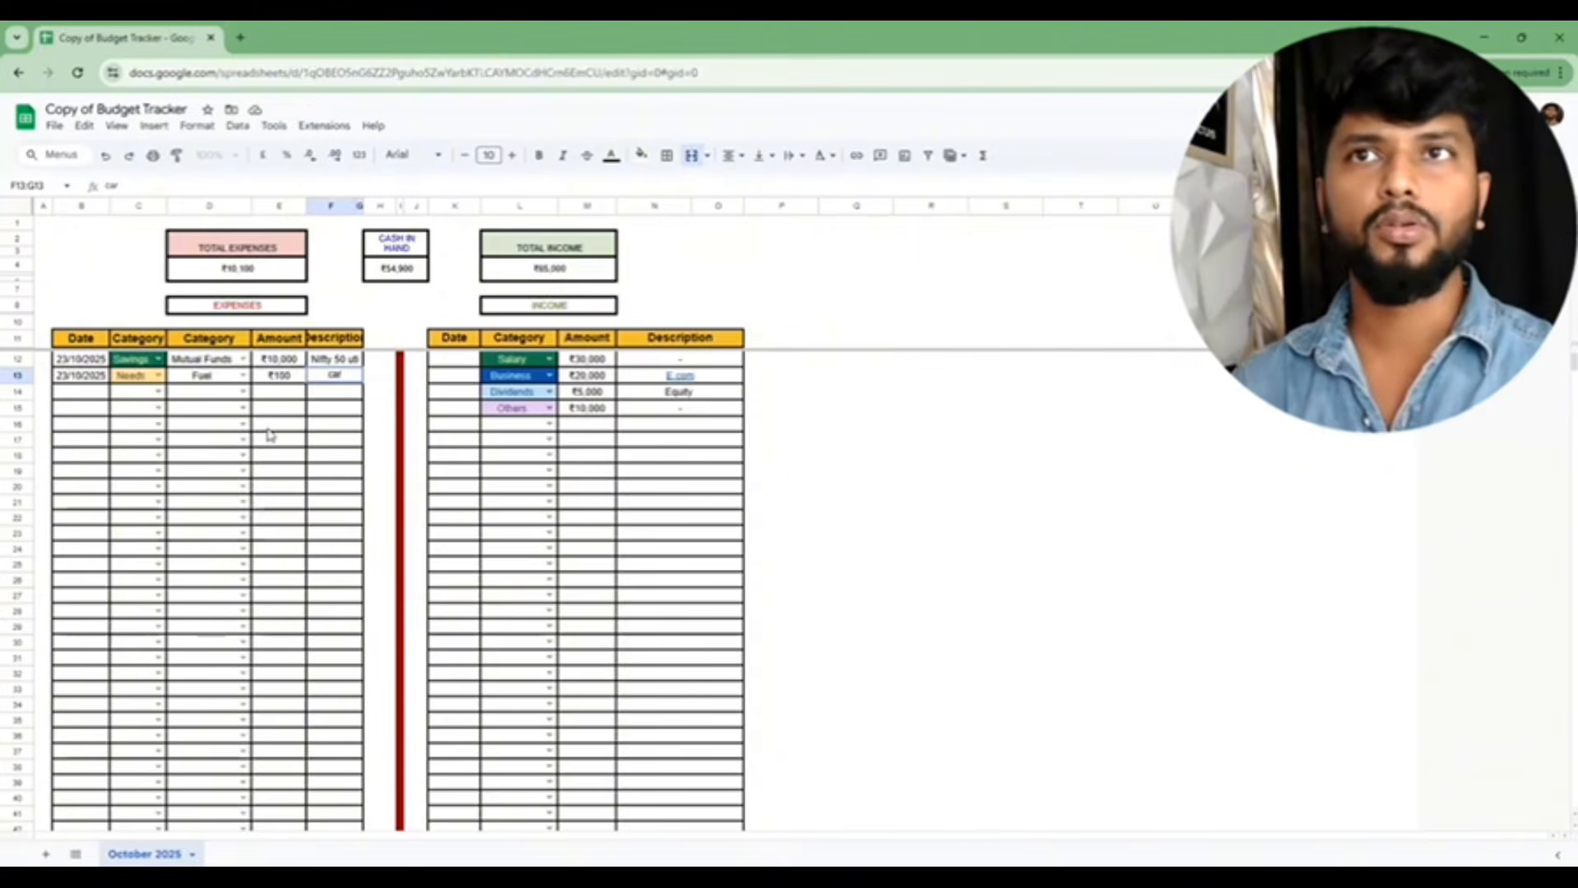
Step: Set the third expense row's main category to Wants and its subcategory to Movies
left_click(159, 395)
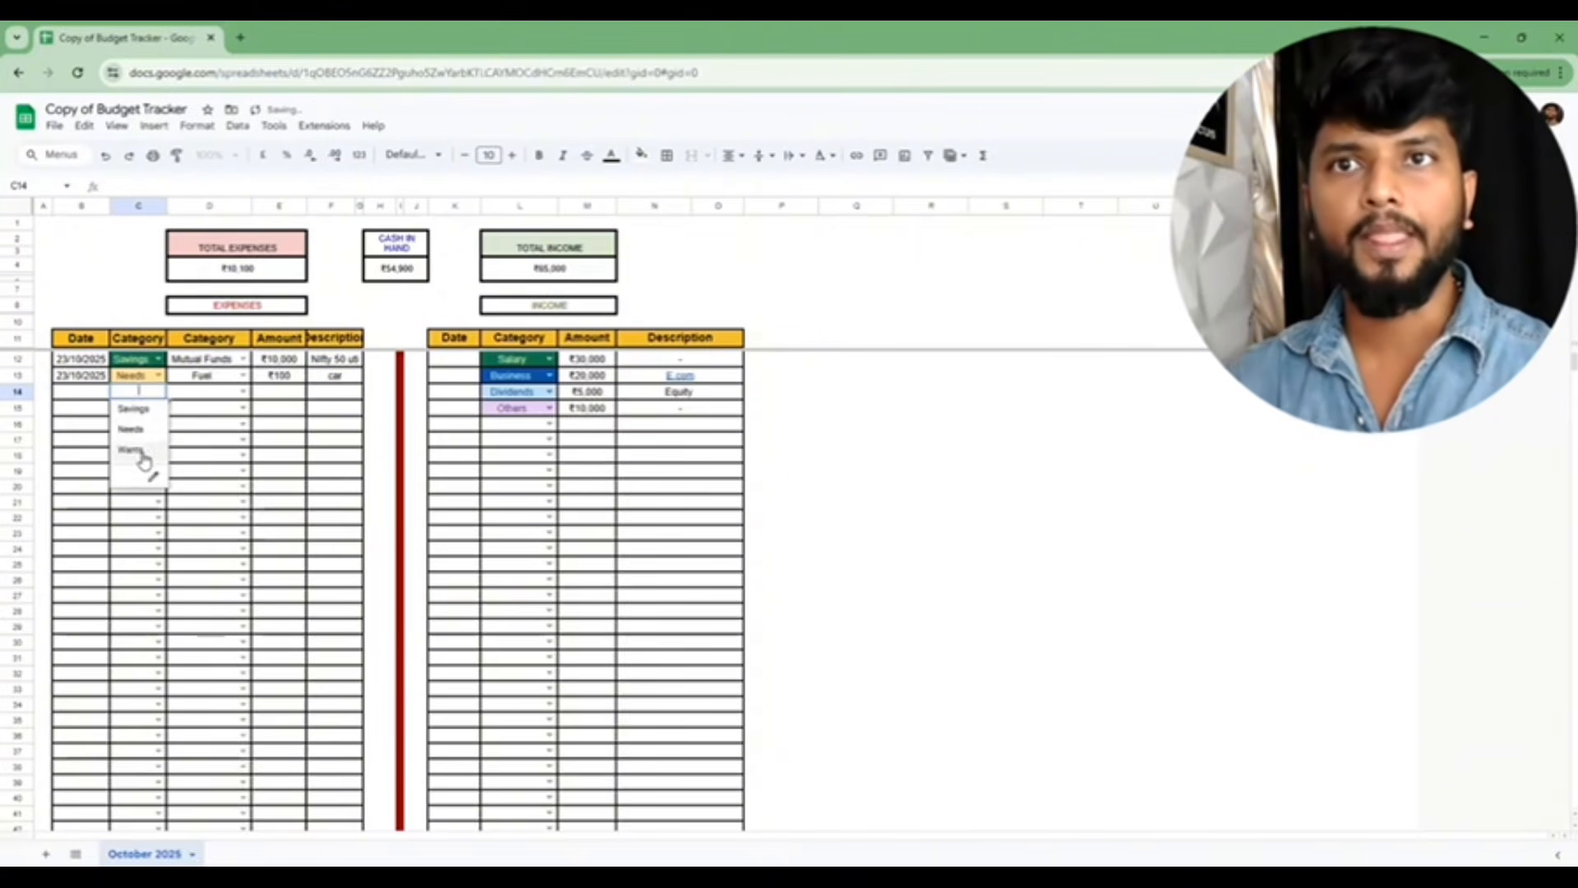
left_click(144, 450)
left_click(242, 392)
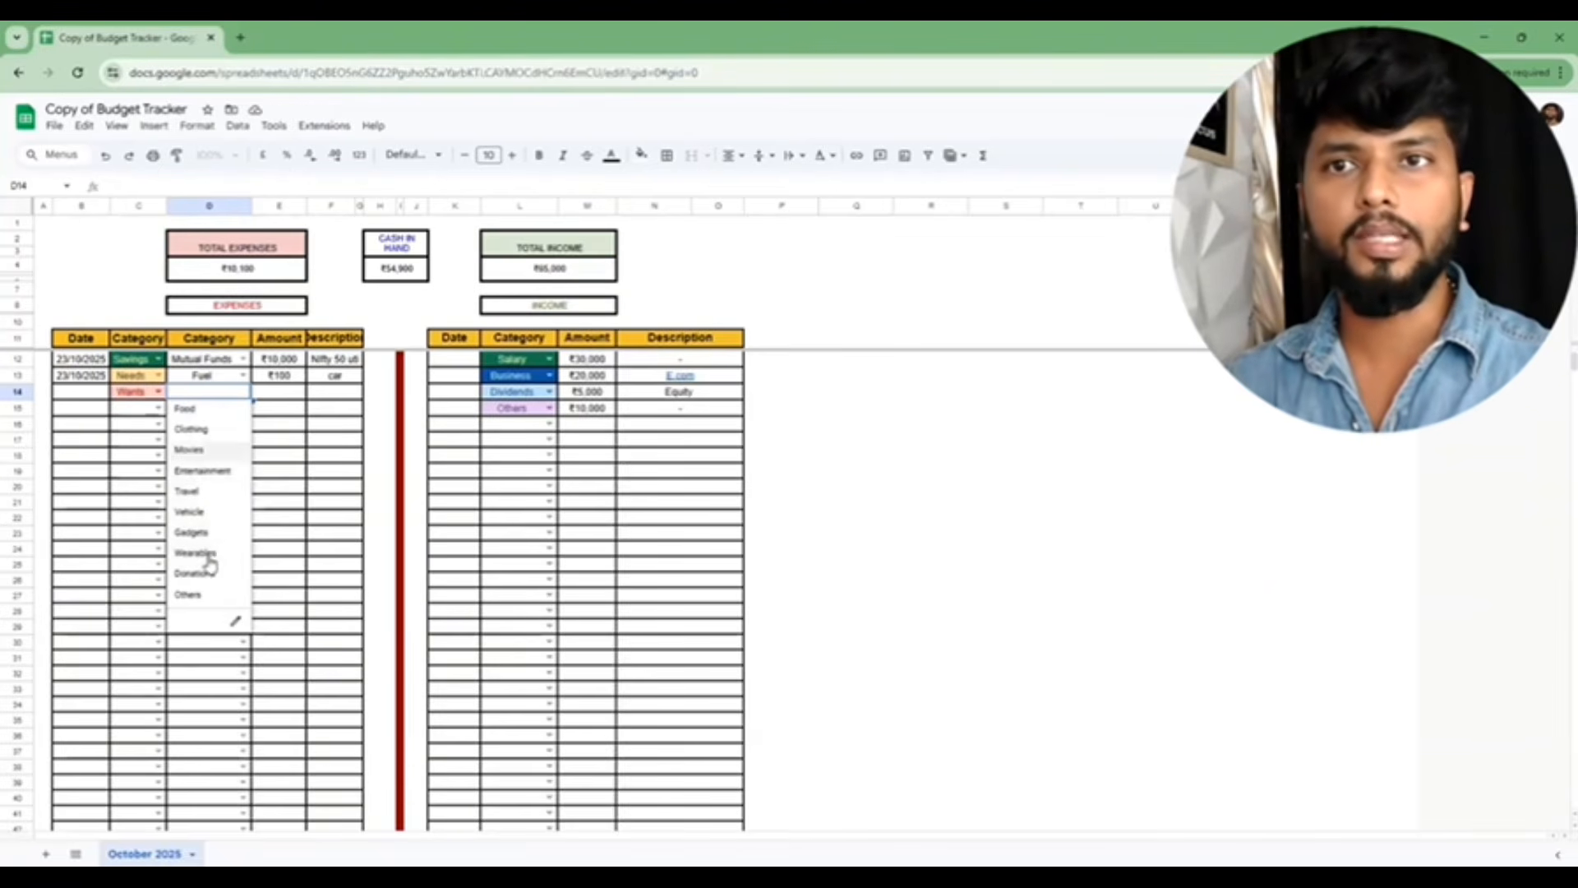
left_click(210, 450)
Step: Give the Movies expense an amount of 500 and the description "movies"
left_click(286, 400)
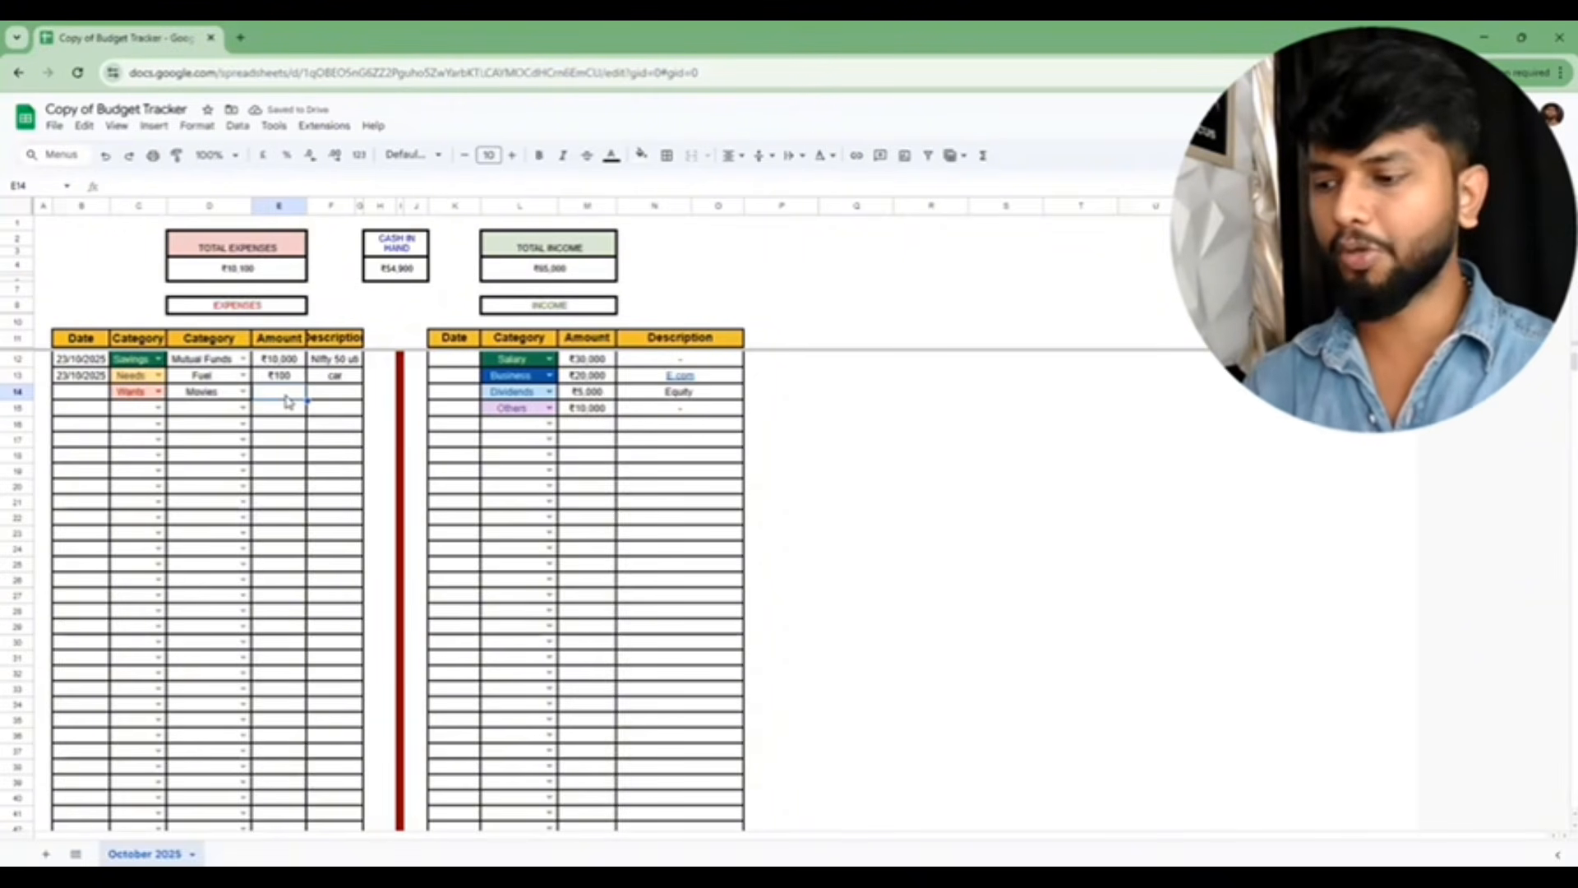
type("500")
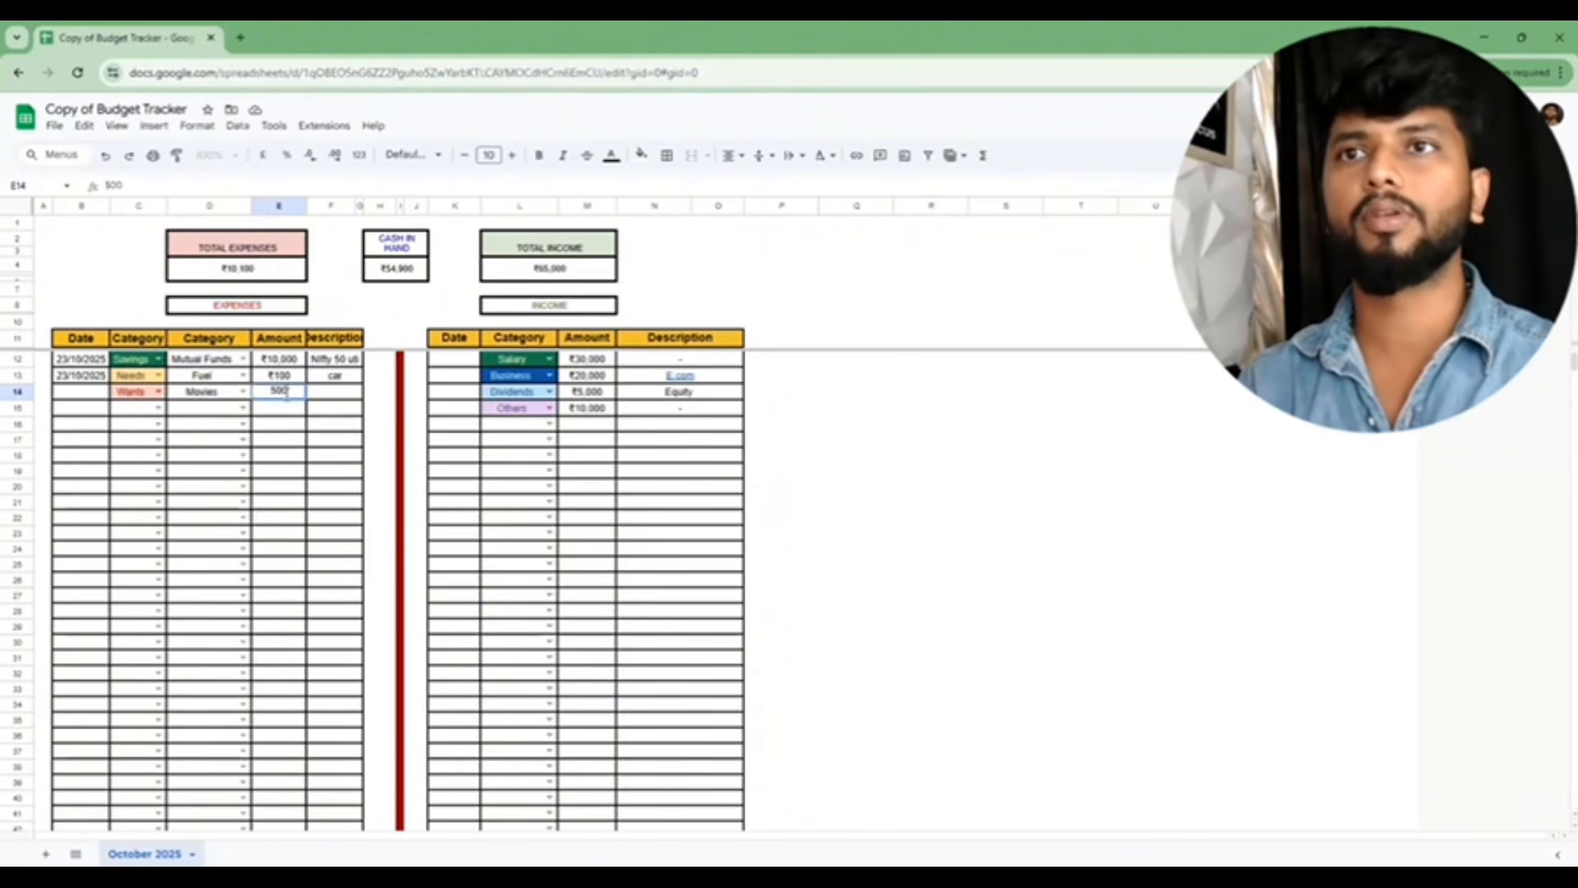
key("Tab")
type("movi")
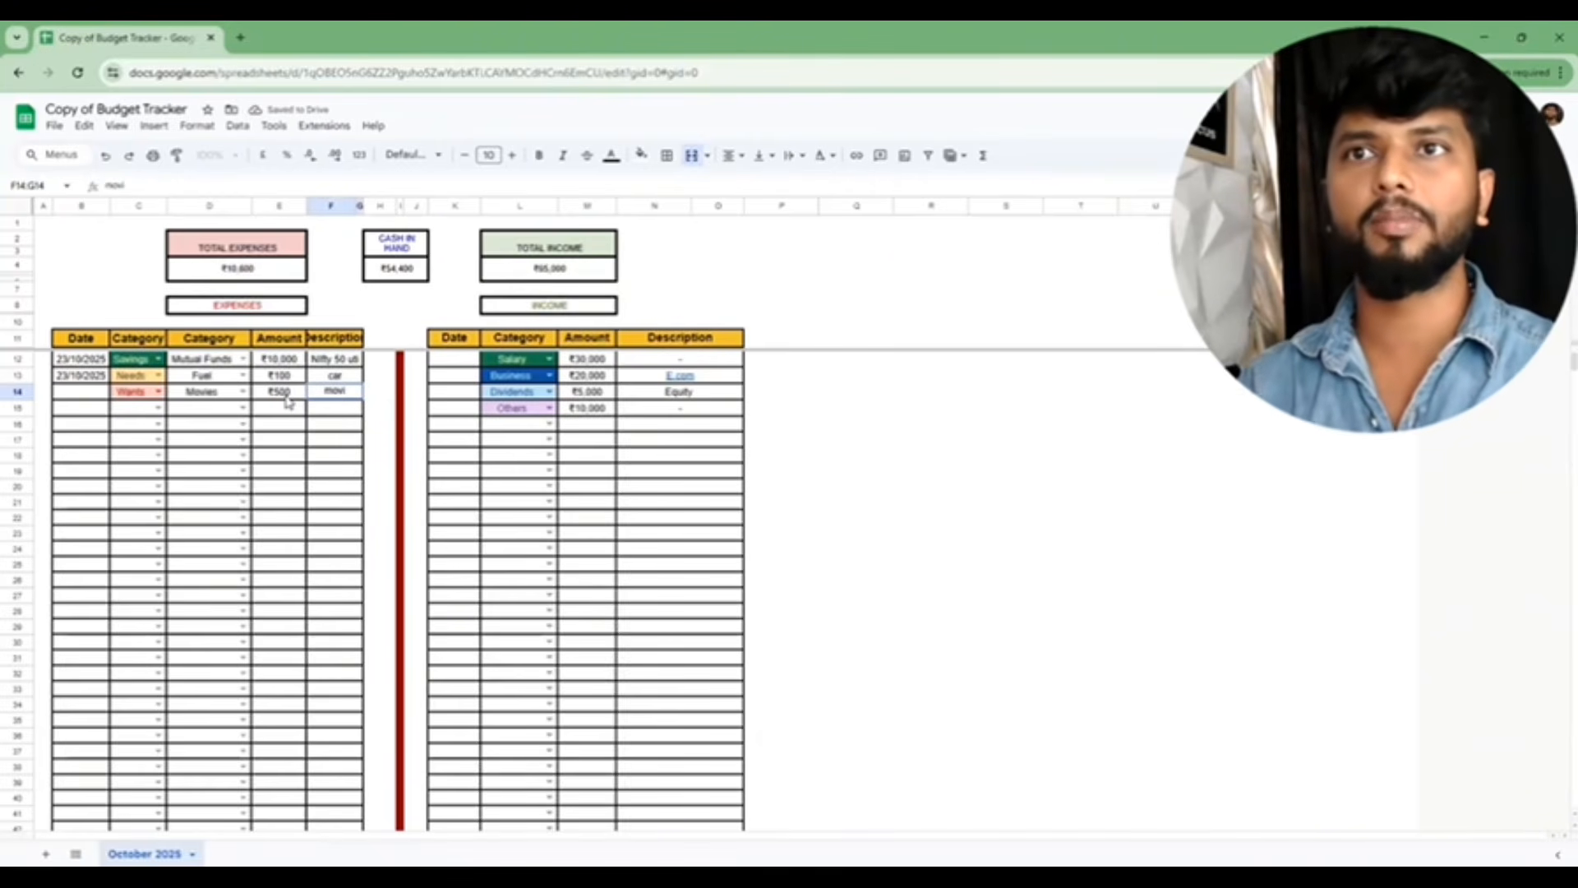
type("es a")
key("BackSpace")
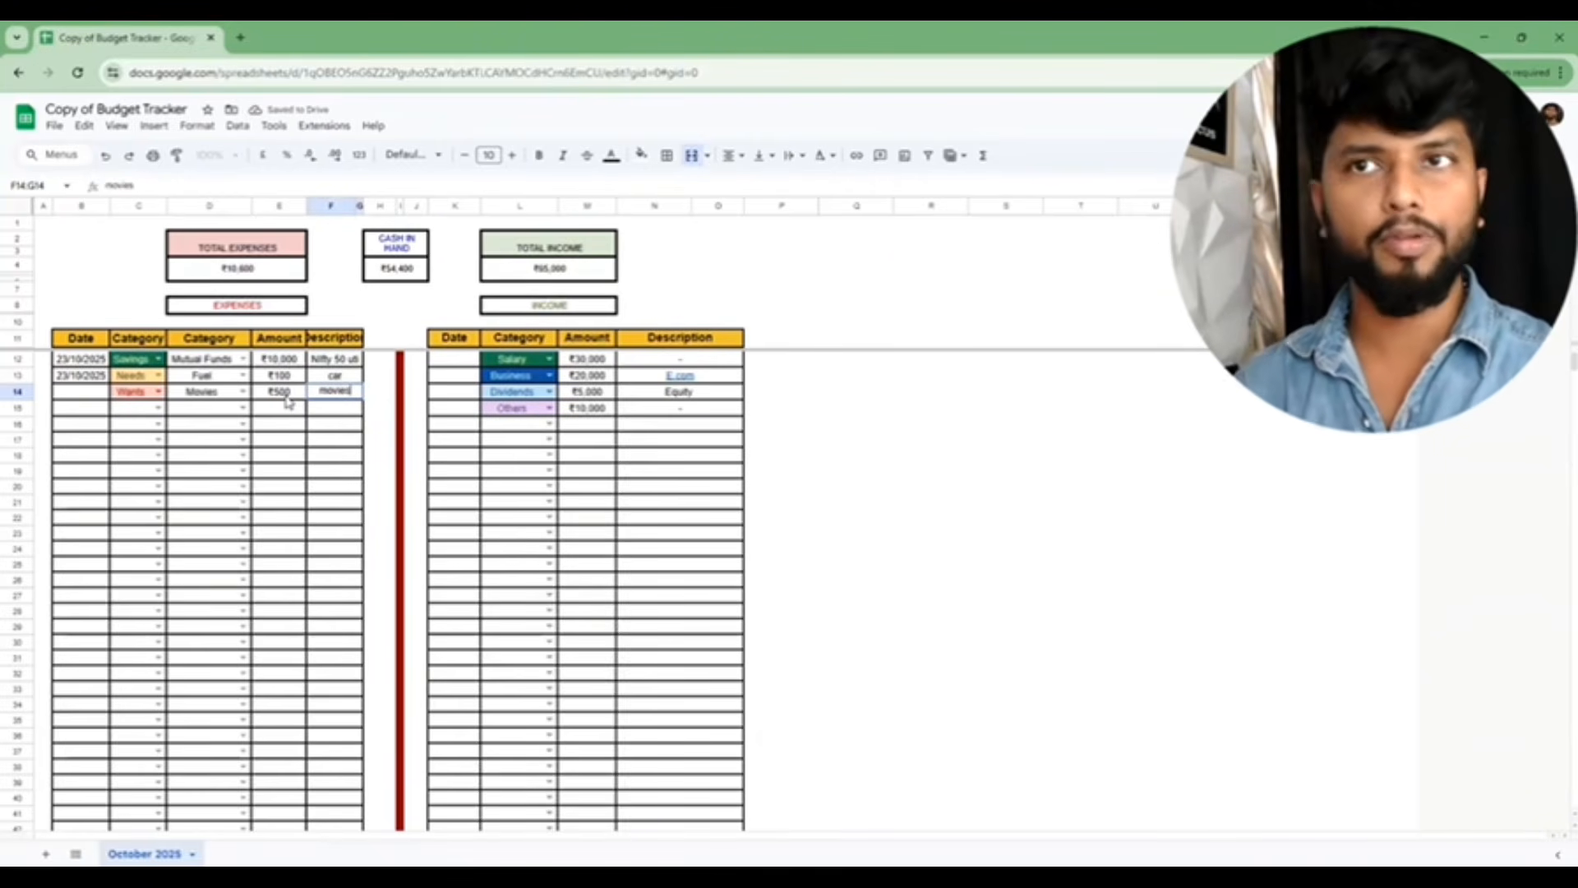
left_click(327, 427)
Step: Set the date of the Movies expense row to 23/10/2025
left_click(92, 395)
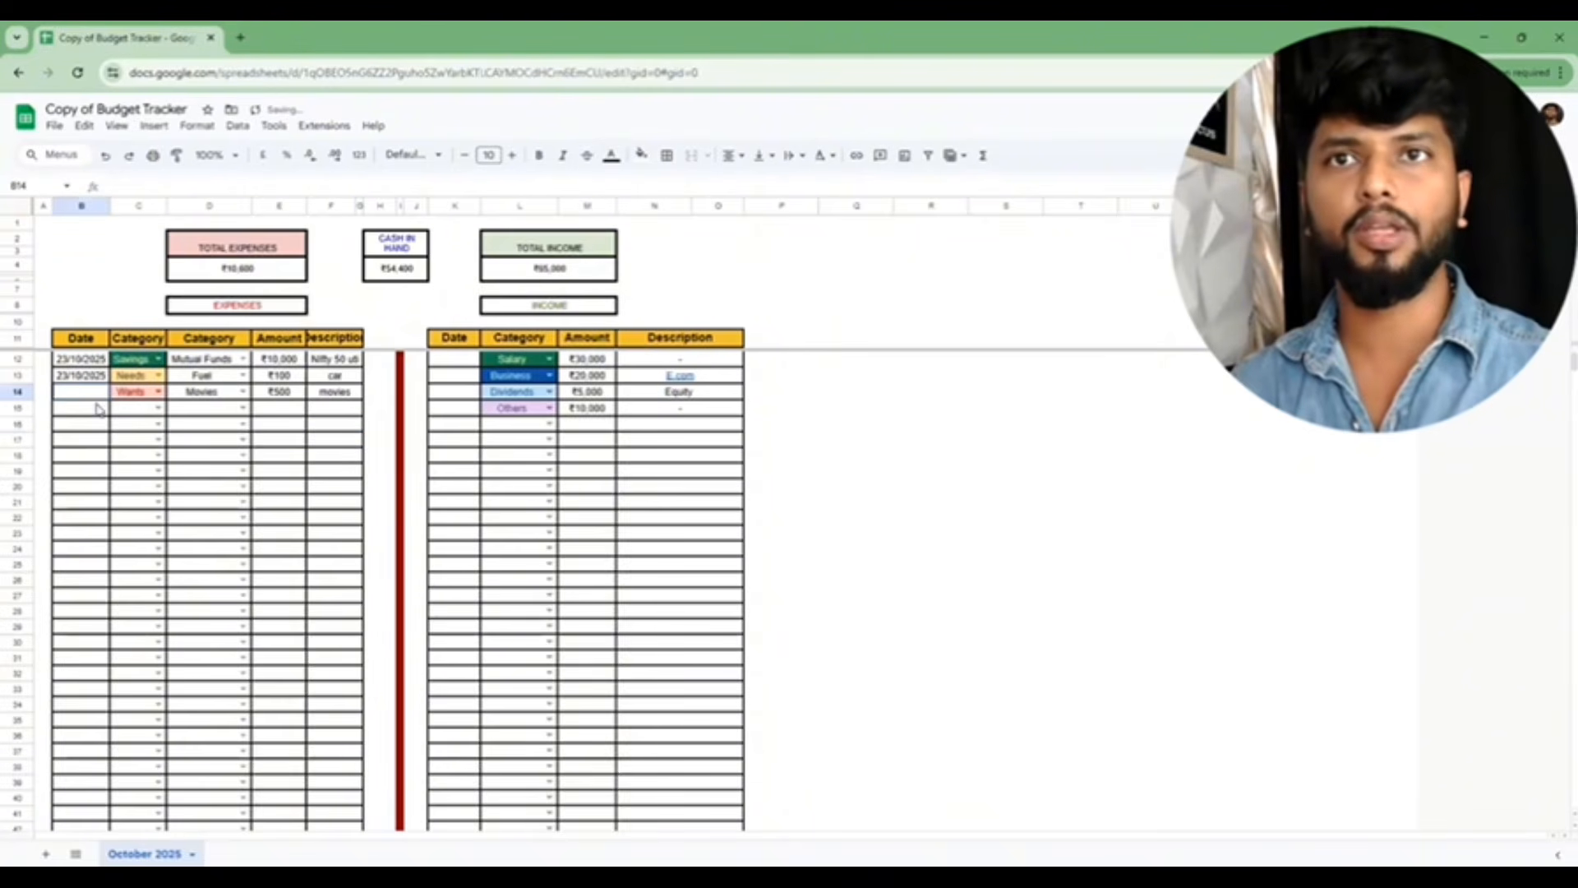
double_click(88, 394)
left_click(84, 521)
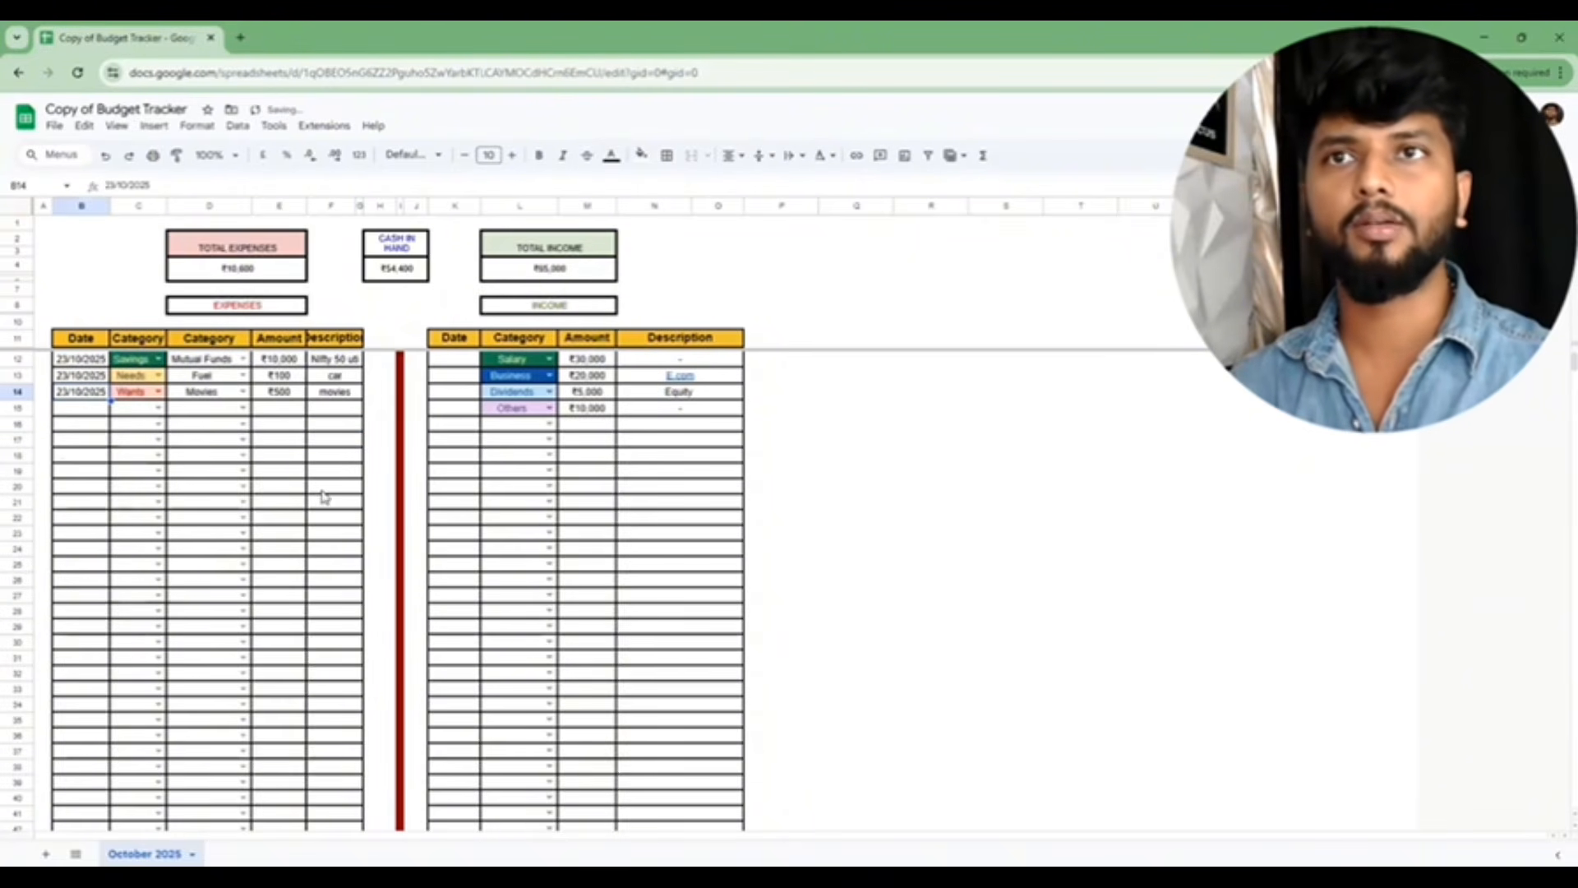